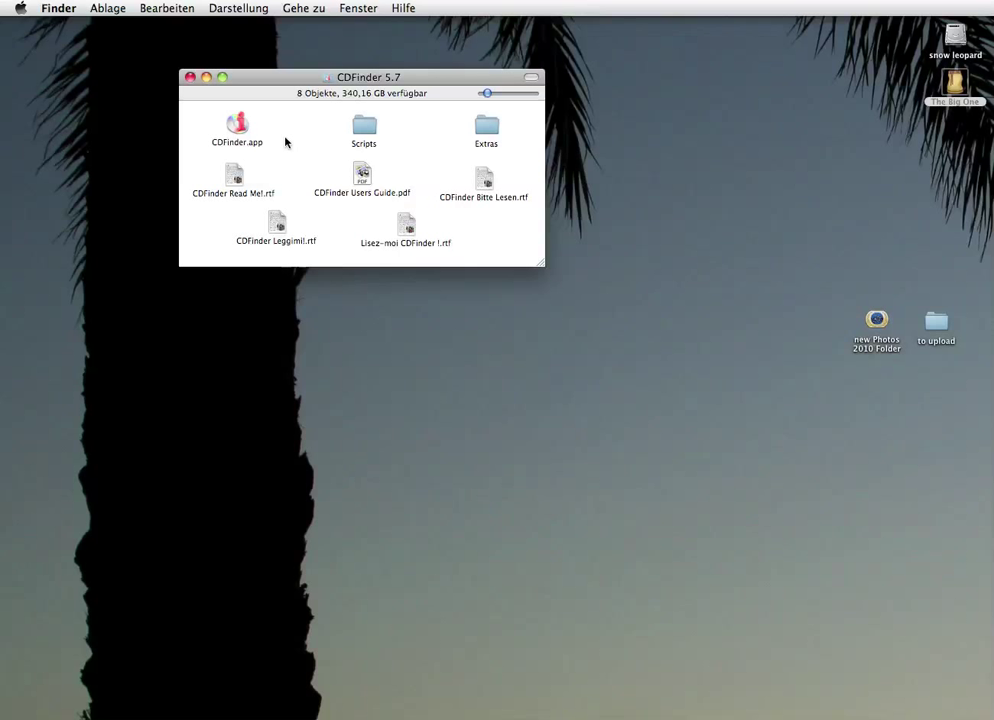
Step: Launch CDFinder.app from the CDFinder 5.7 folder so its 64 catalogs appear
{"action": "double_click", "coordinate": [237, 127]}
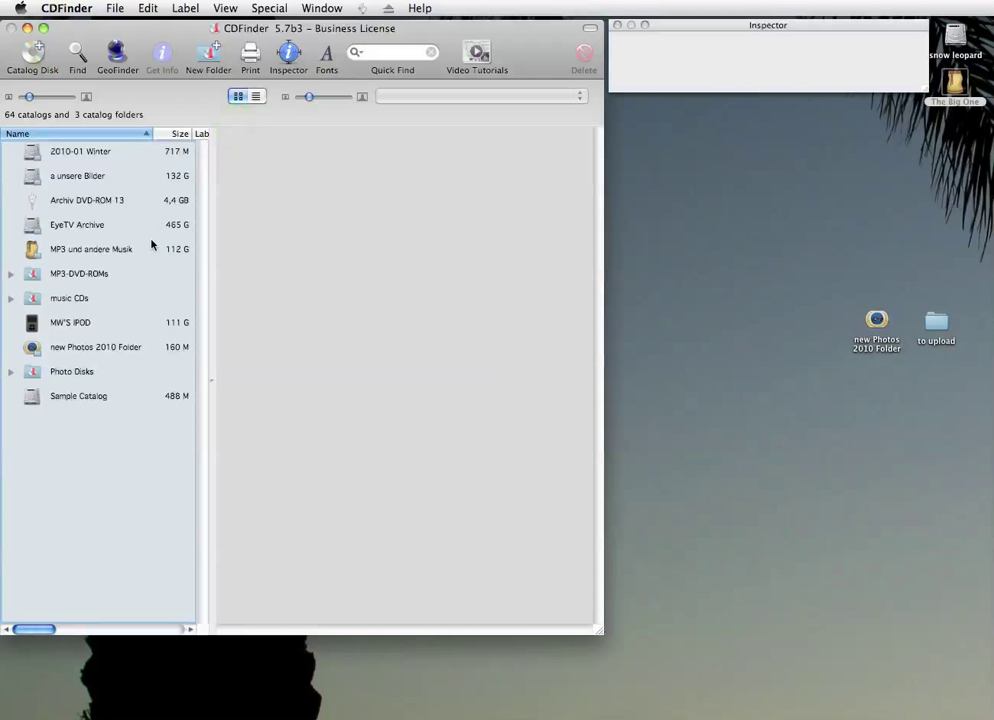
Step: In Sample Catalog, inspect The Logical Song, Nous sommes chanteurs, Real Sugar and The More I Look
{"action": "left_click", "coordinate": [108, 398]}
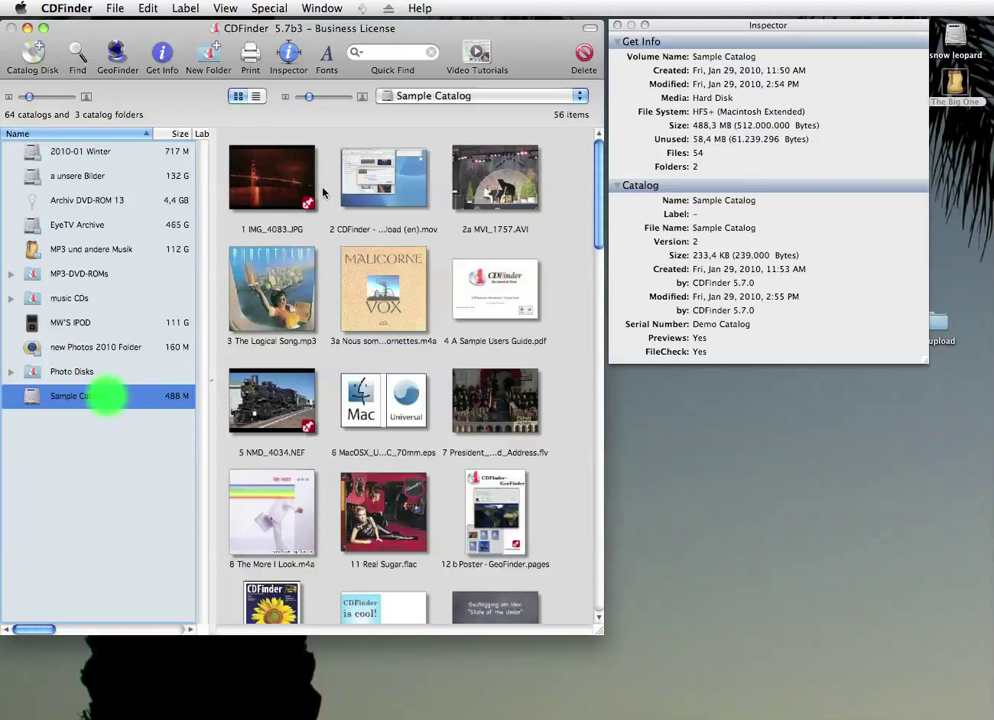
{"action": "left_click", "coordinate": [268, 299]}
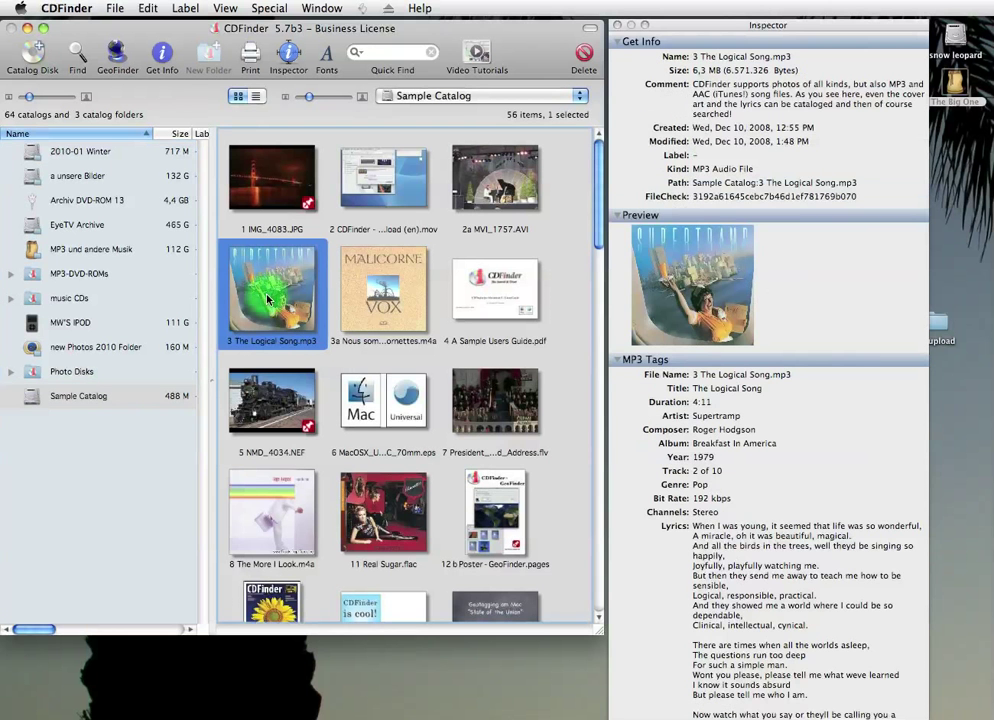
{"action": "left_click", "coordinate": [387, 280]}
{"action": "left_click", "coordinate": [388, 280]}
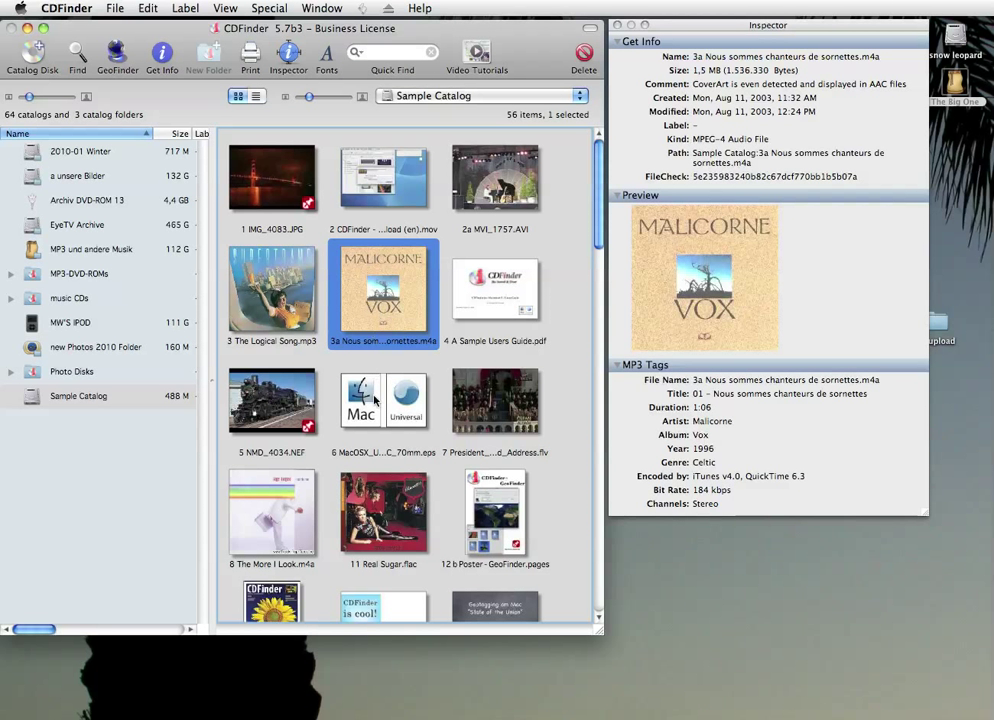
{"action": "left_click", "coordinate": [386, 515]}
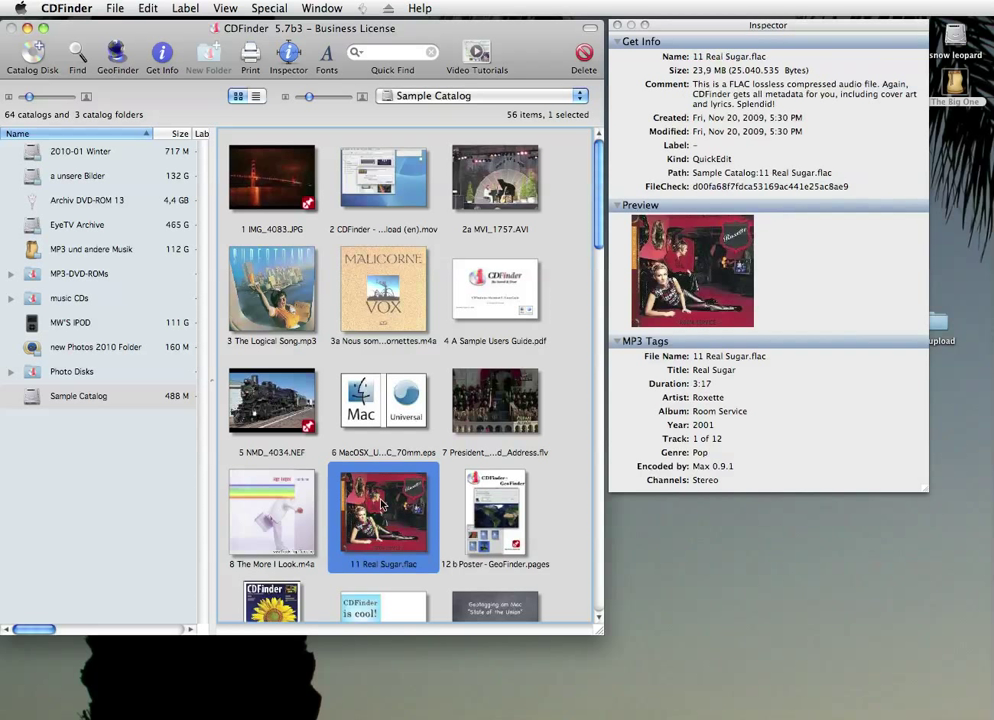
{"action": "left_click", "coordinate": [307, 510]}
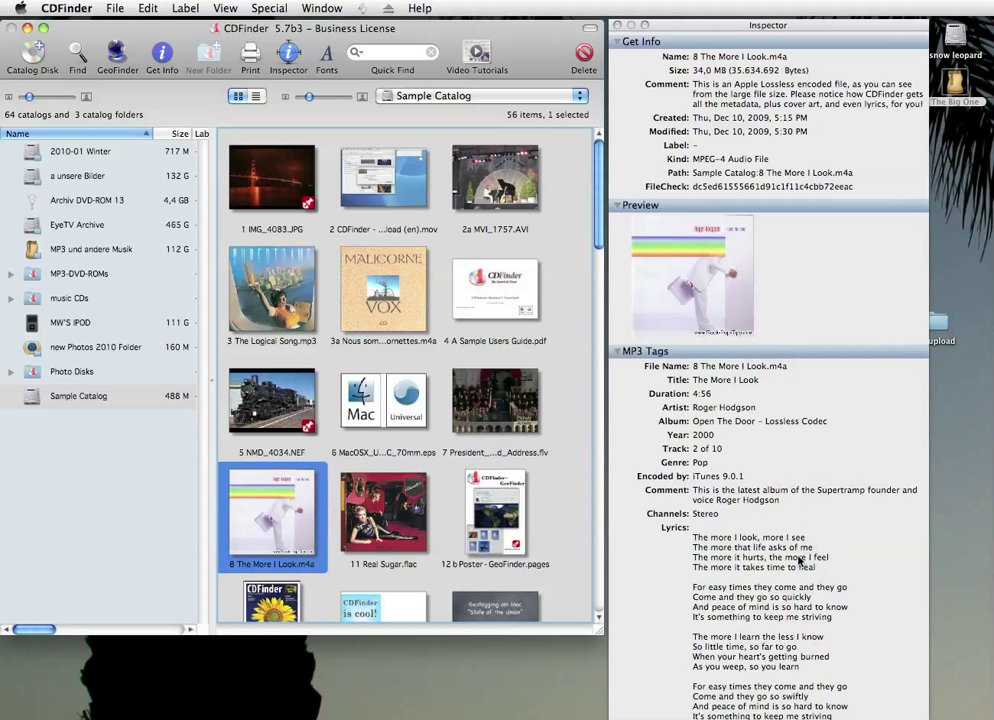
{"action": "scroll", "coordinate": [428, 394], "scroll_direction": "down", "scroll_amount": 3}
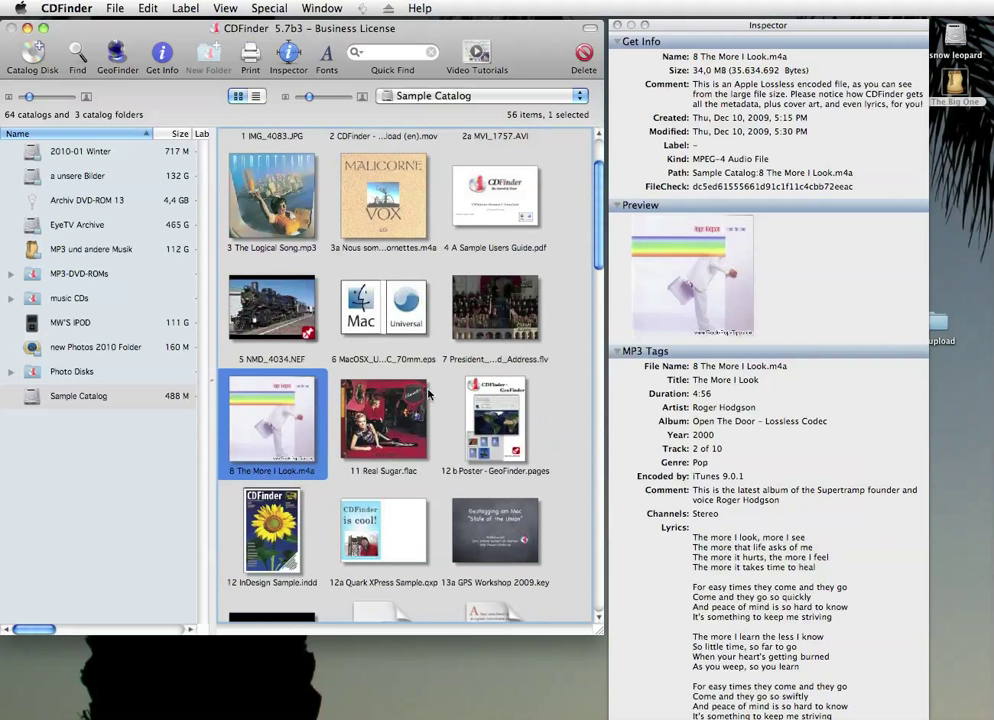
Step: Preview the GeoFinder Pages poster, GPS Workshop 2009 Keynote, PowerPoint, InDesign and Quark XPress samples
{"action": "left_click", "coordinate": [488, 424]}
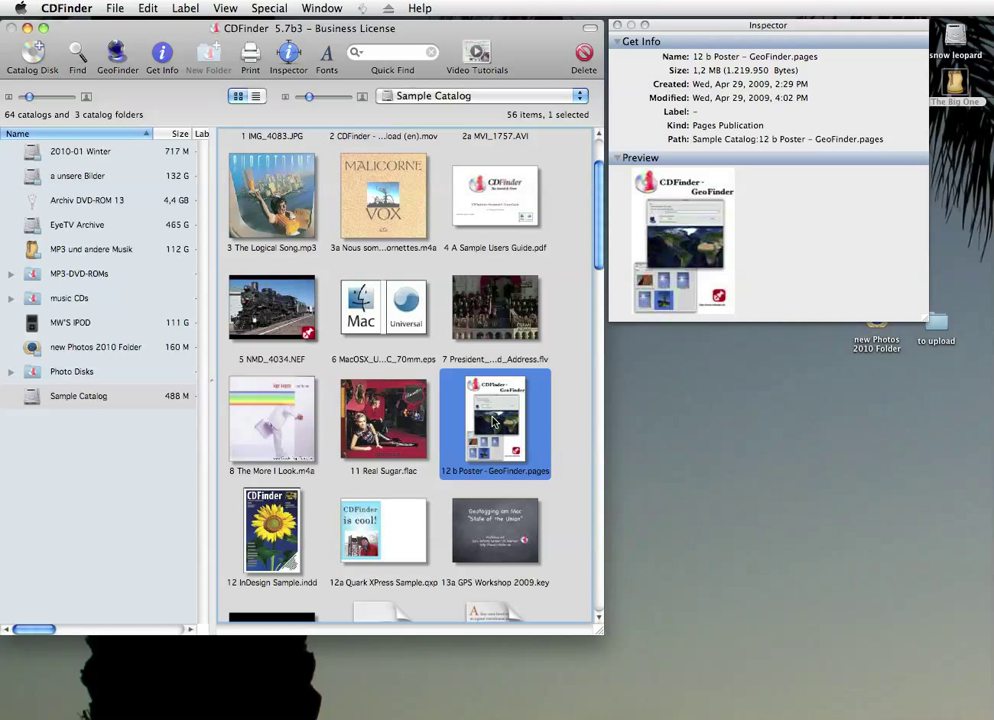
{"action": "left_click", "coordinate": [499, 531]}
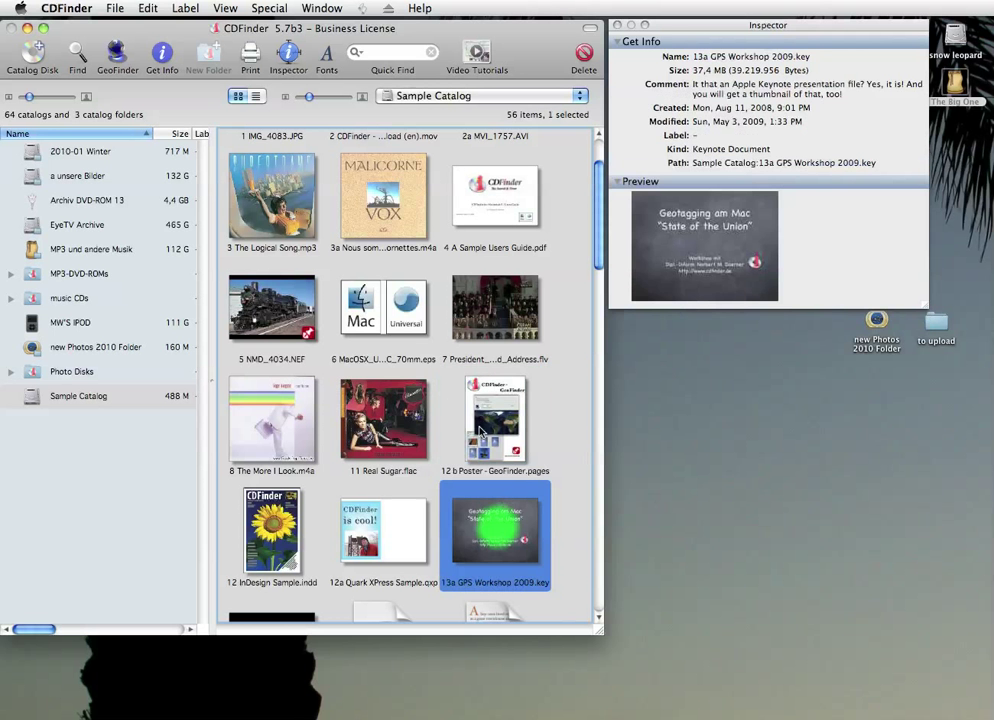
{"action": "scroll", "coordinate": [480, 422], "scroll_direction": "down", "scroll_amount": 5}
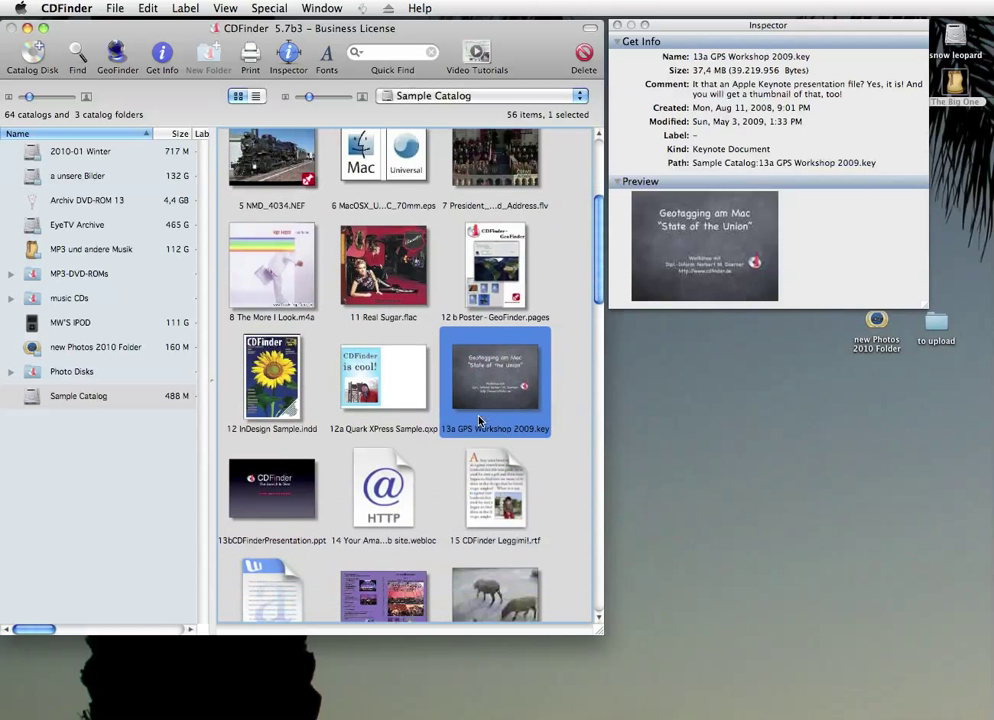
{"action": "left_click", "coordinate": [307, 444]}
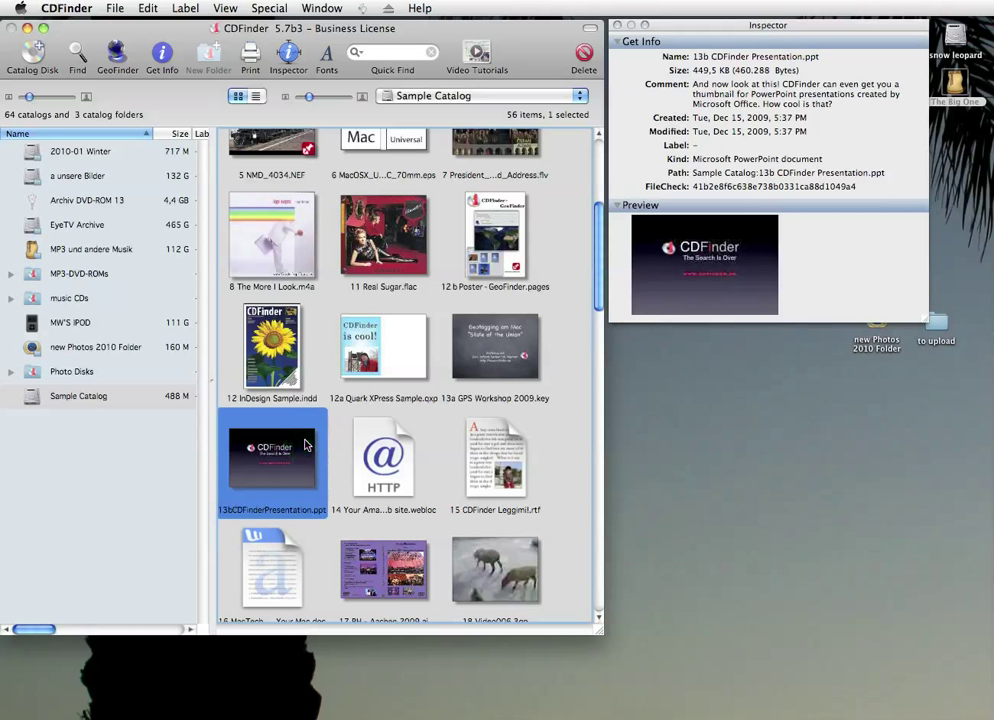
{"action": "left_click", "coordinate": [287, 349]}
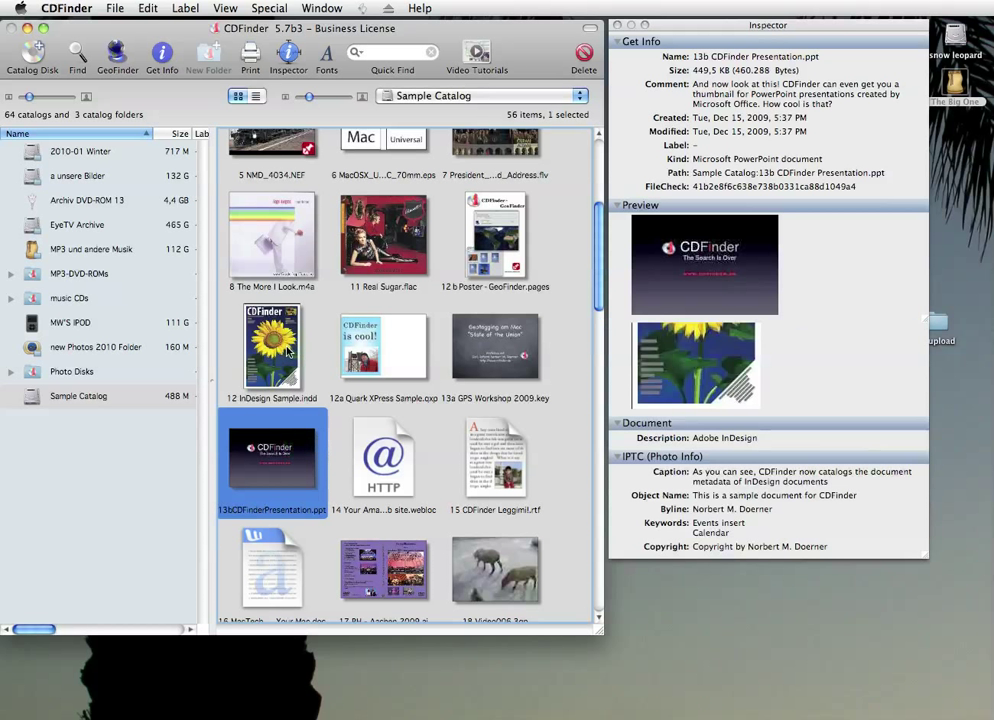
{"action": "left_click", "coordinate": [406, 364]}
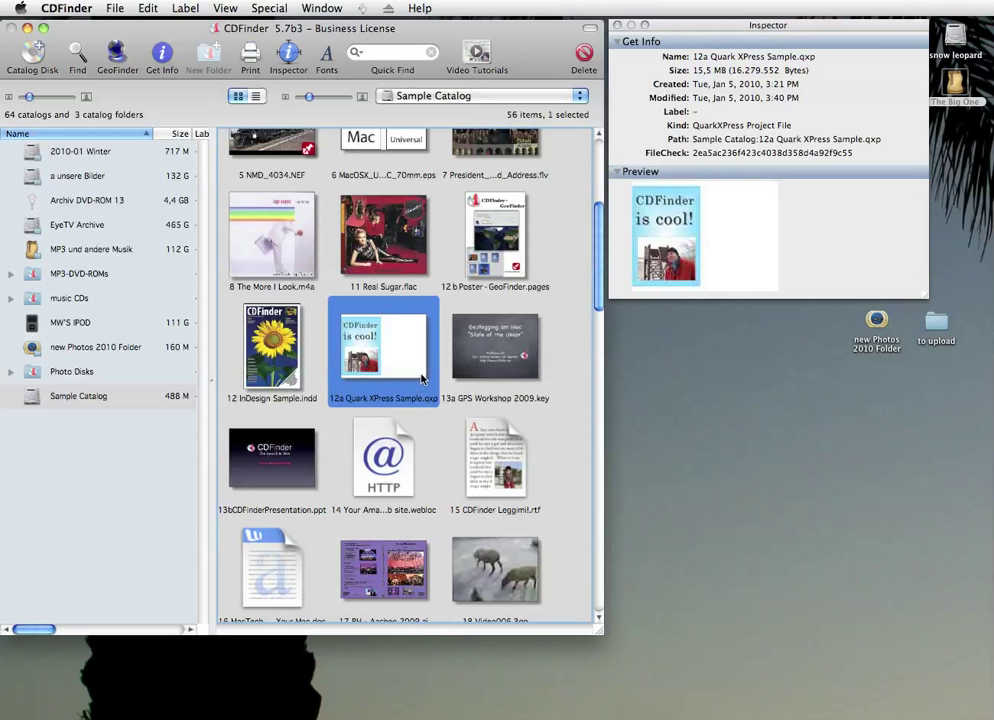
{"action": "scroll", "coordinate": [421, 377], "scroll_direction": "down", "scroll_amount": 3}
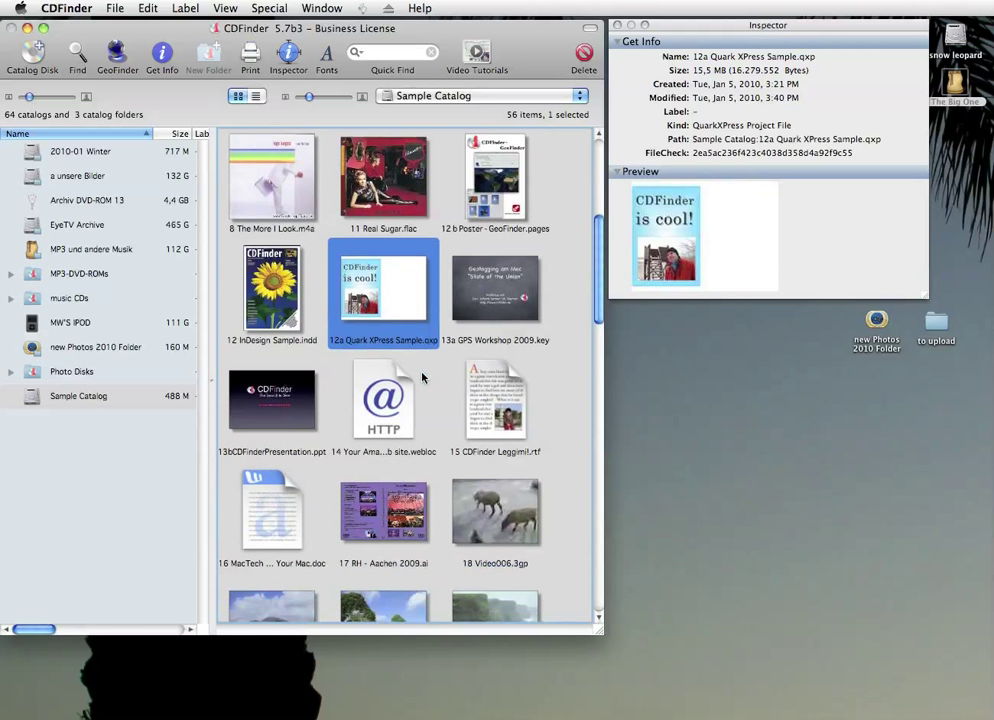
Step: Preview the MacTech article text, the Italian readme and the CDFinder web site webloc
{"action": "scroll", "coordinate": [421, 377], "scroll_direction": "down", "scroll_amount": 1}
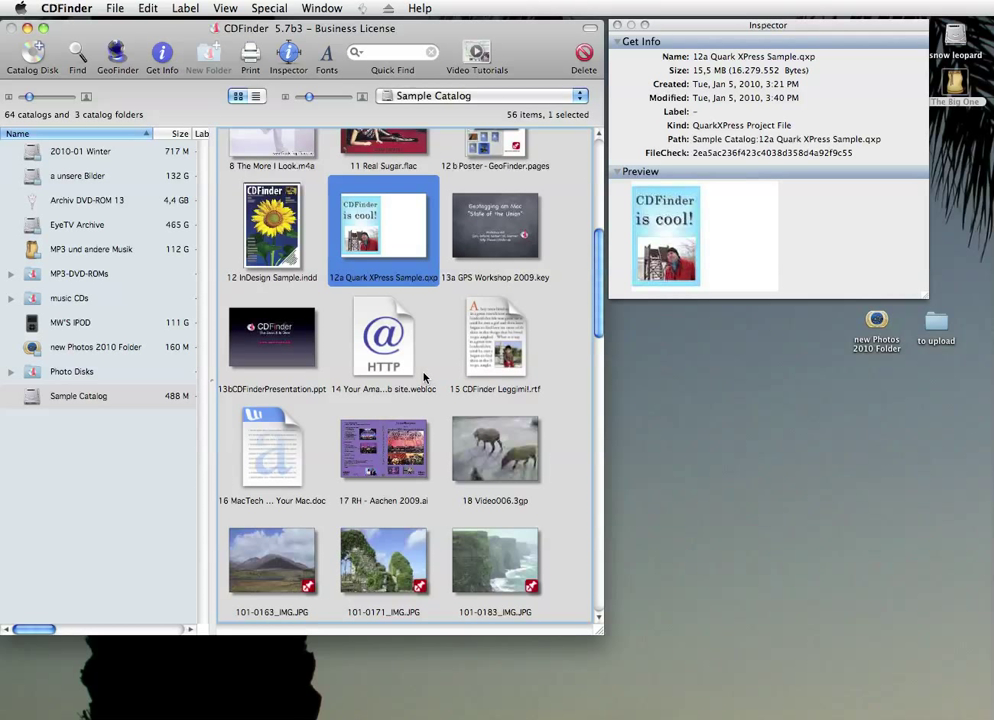
{"action": "left_click", "coordinate": [260, 466]}
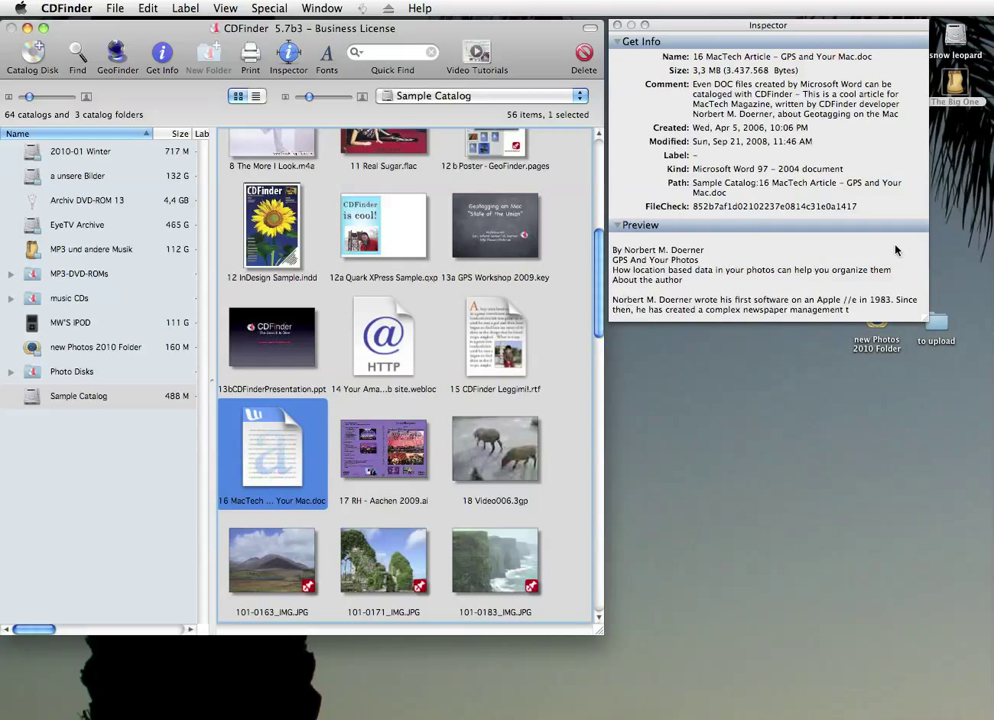
{"action": "left_click", "coordinate": [477, 345]}
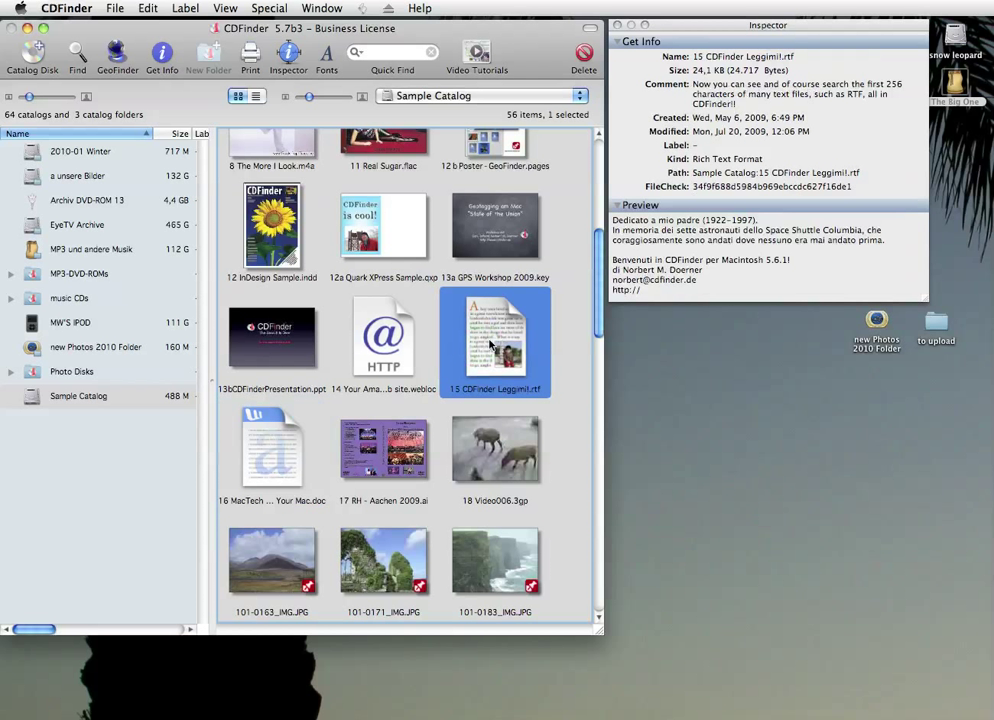
{"action": "left_click", "coordinate": [381, 347]}
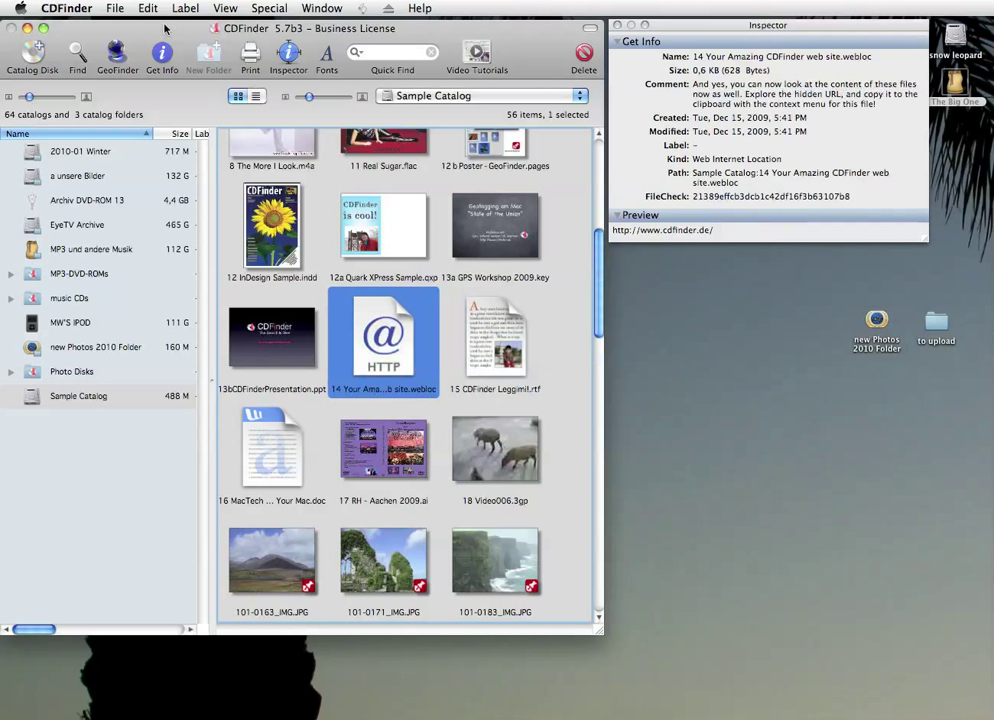
Step: Turn on Text Files previews in the Cataloging preferences and save
{"action": "left_click", "coordinate": [90, 8]}
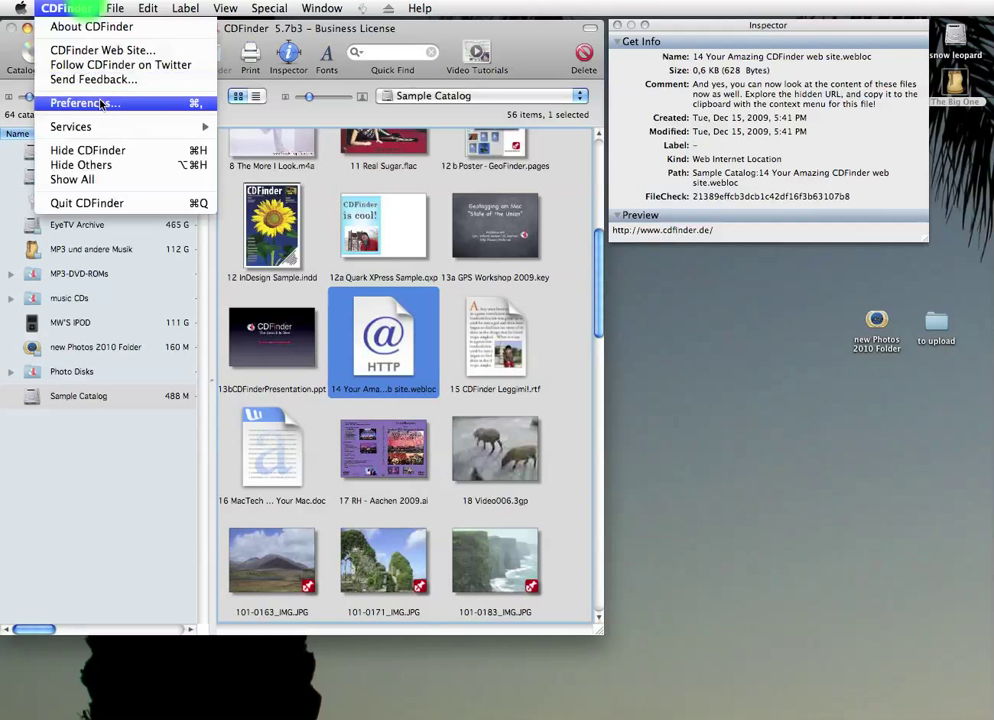
{"action": "left_click", "coordinate": [101, 104]}
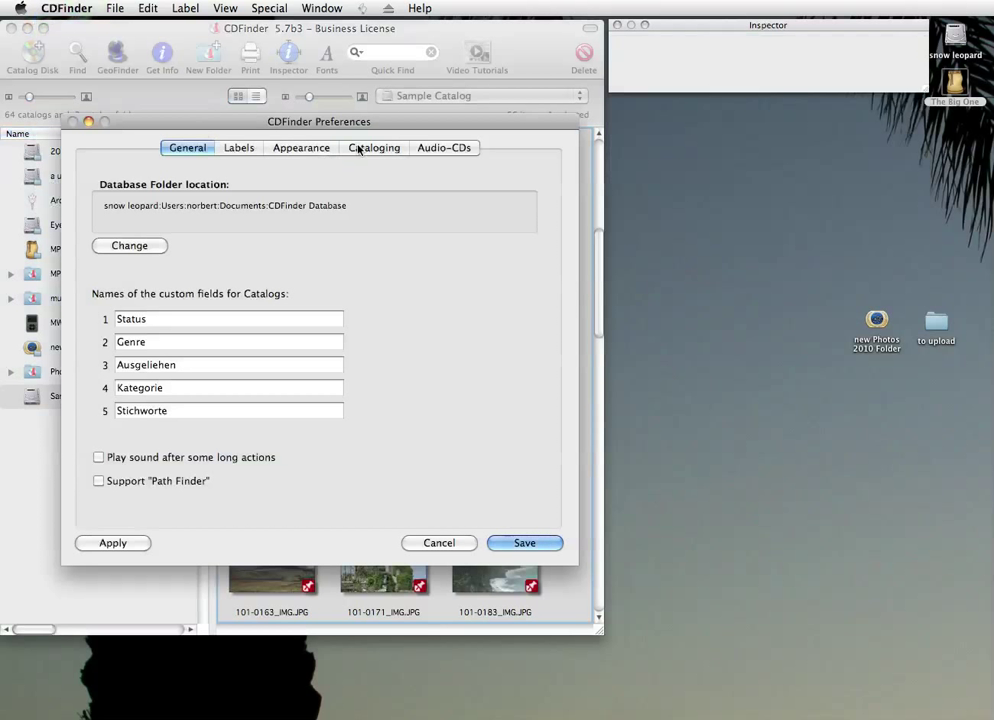
{"action": "left_click", "coordinate": [358, 148]}
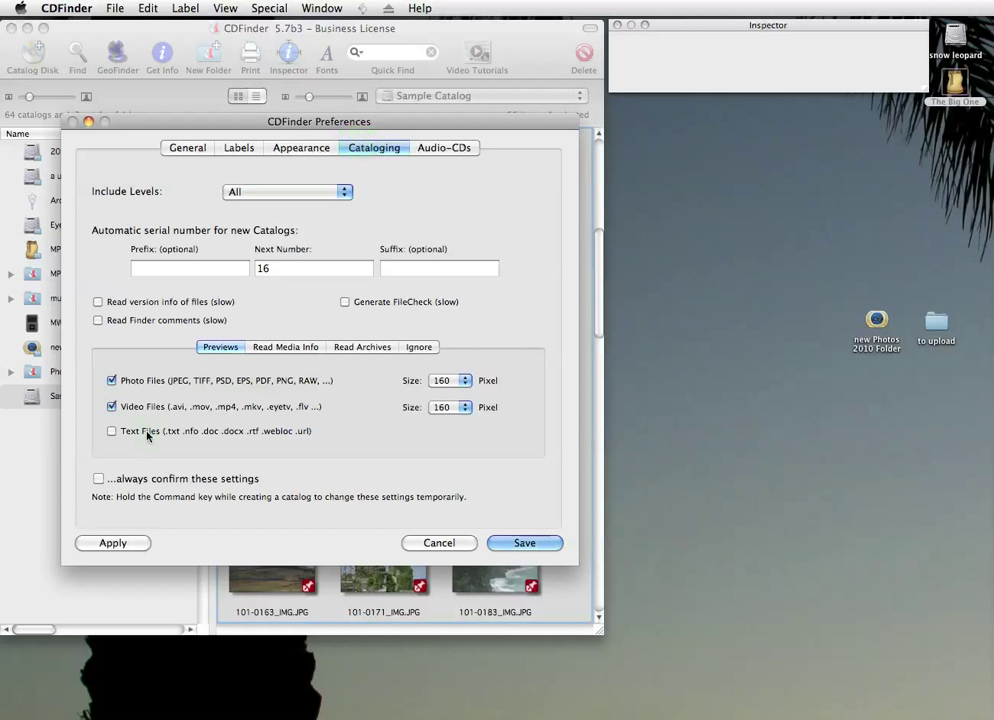
{"action": "left_click", "coordinate": [112, 431]}
{"action": "left_click", "coordinate": [524, 542]}
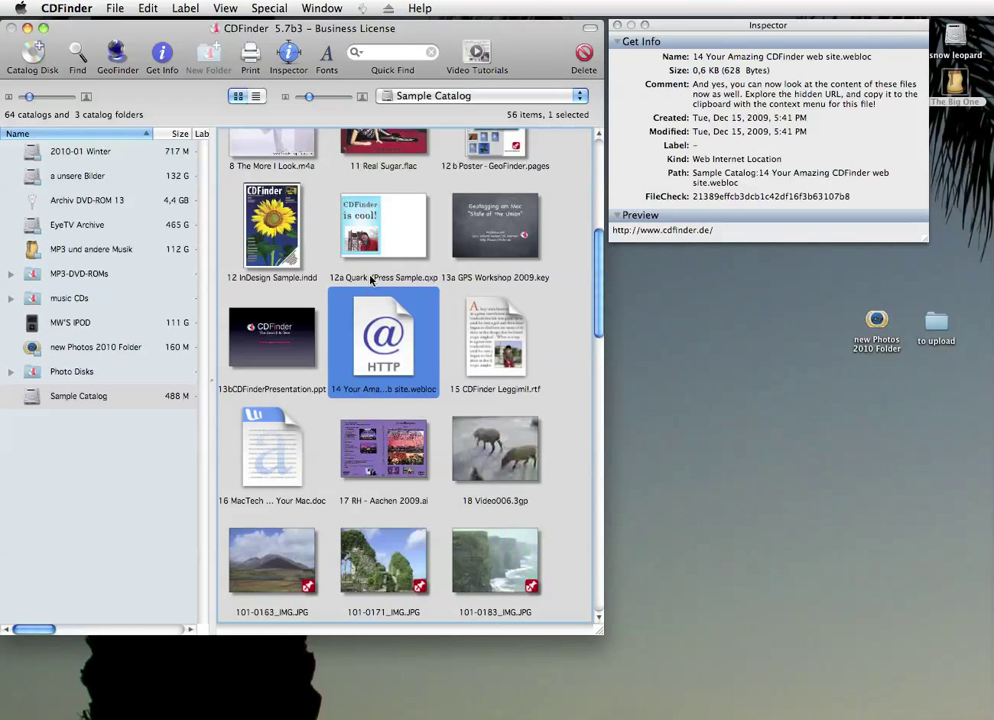
Step: View the photo and GPS details of 101-0163_IMG.JPG
{"action": "scroll", "coordinate": [368, 275], "scroll_direction": "down", "scroll_amount": 3}
{"action": "scroll", "coordinate": [368, 275], "scroll_direction": "down", "scroll_amount": 2}
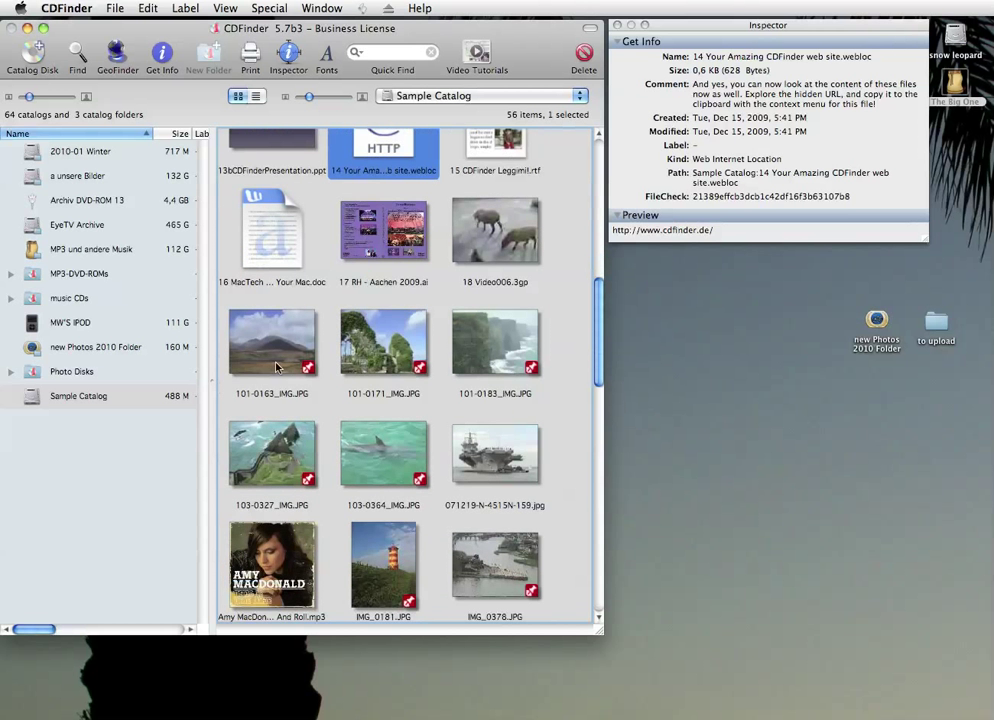
{"action": "left_click", "coordinate": [268, 356]}
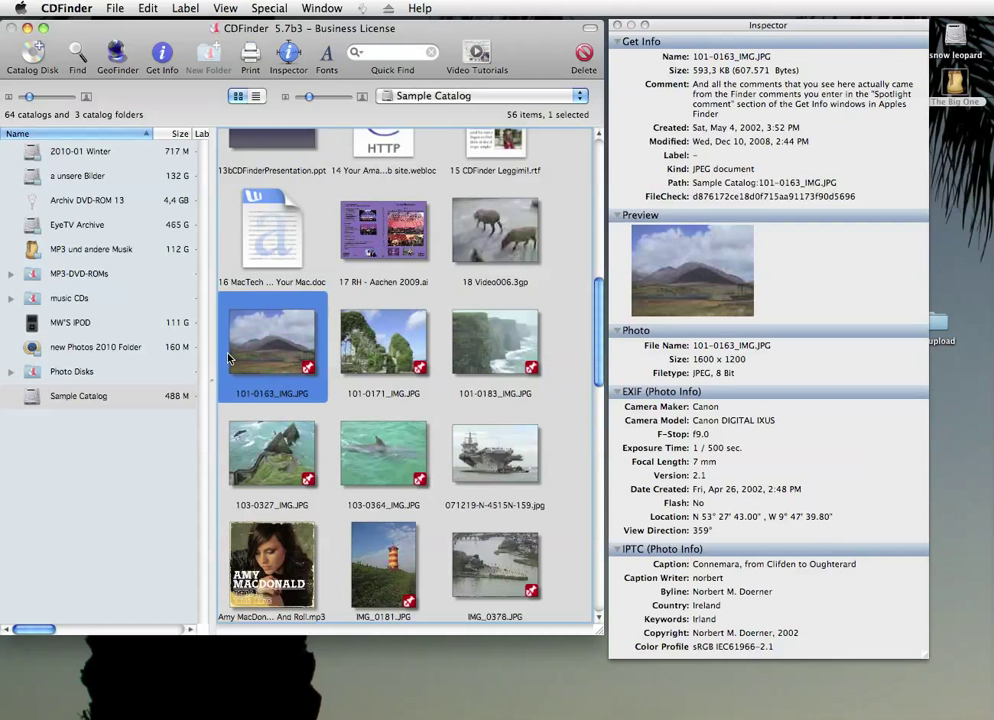
Step: In the 2010-01 Winter catalog, select the first row of three photos
{"action": "left_click", "coordinate": [63, 155]}
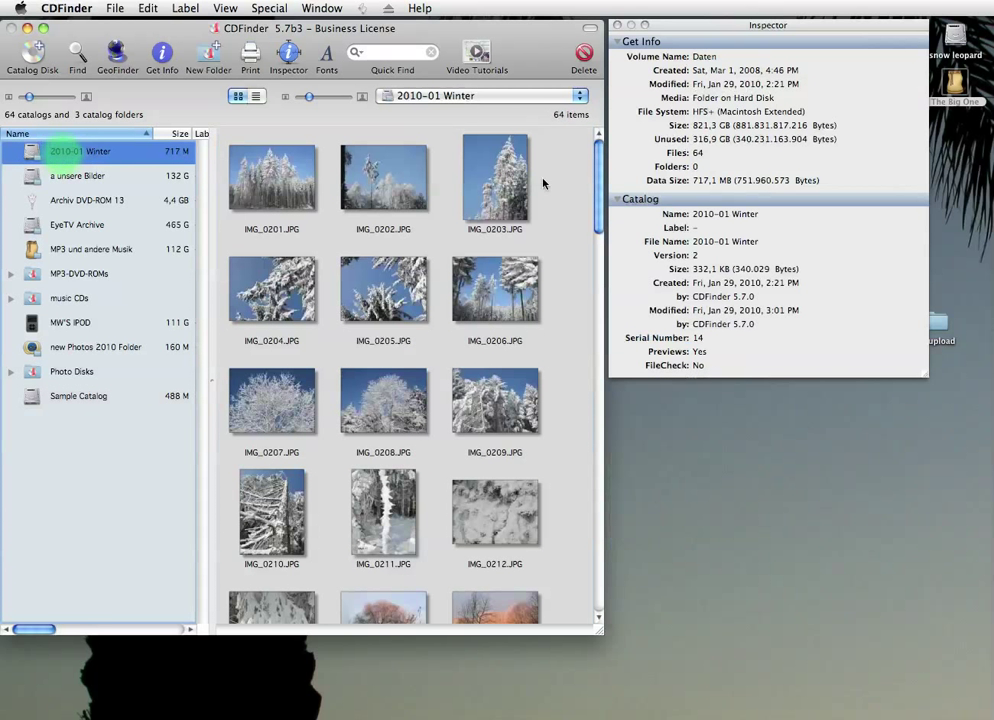
{"action": "left_click_drag", "start_coordinate": [544, 178], "coordinate": [305, 204]}
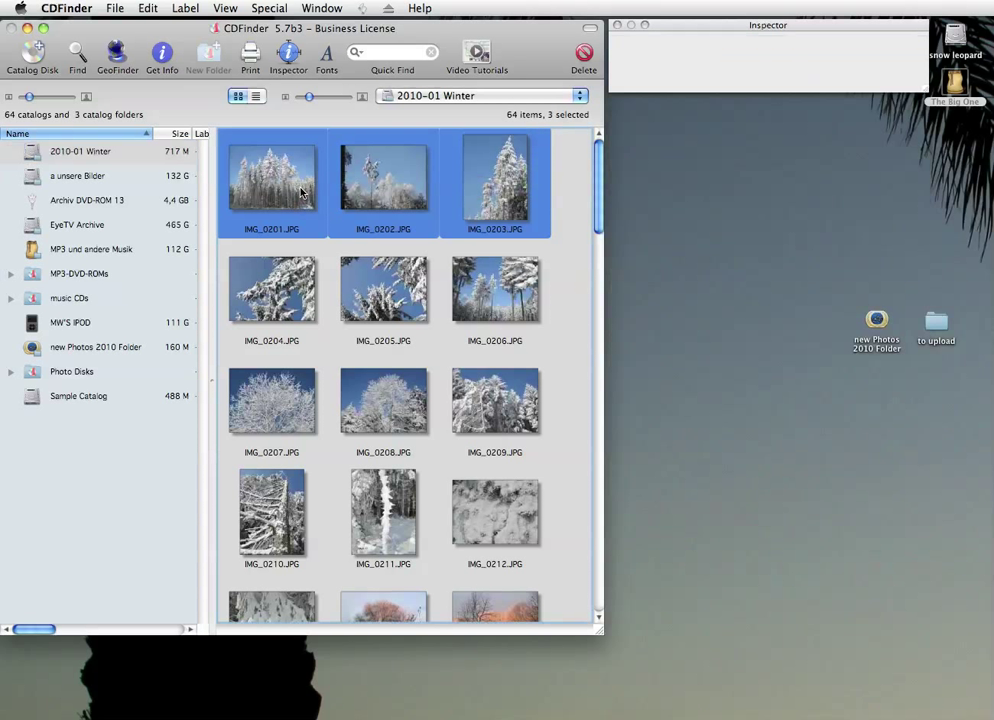
{"action": "right_click", "coordinate": [301, 192]}
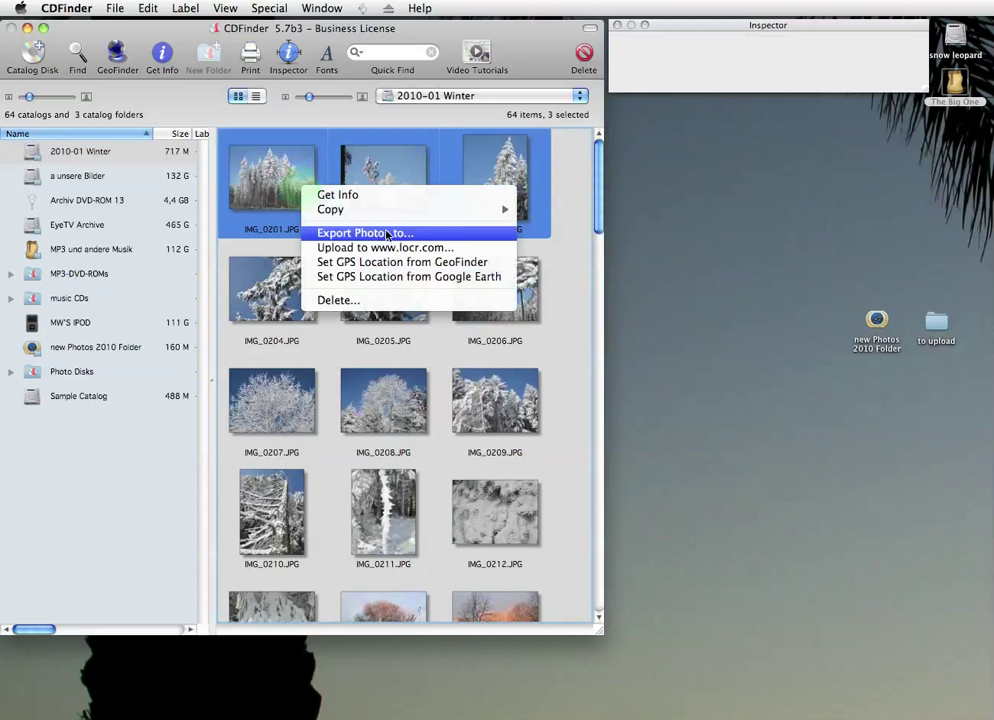
Step: Export the selected photos as slightly higher-quality 800-pixel JPEGs into the 'to upload' folder
{"action": "left_click", "coordinate": [387, 235]}
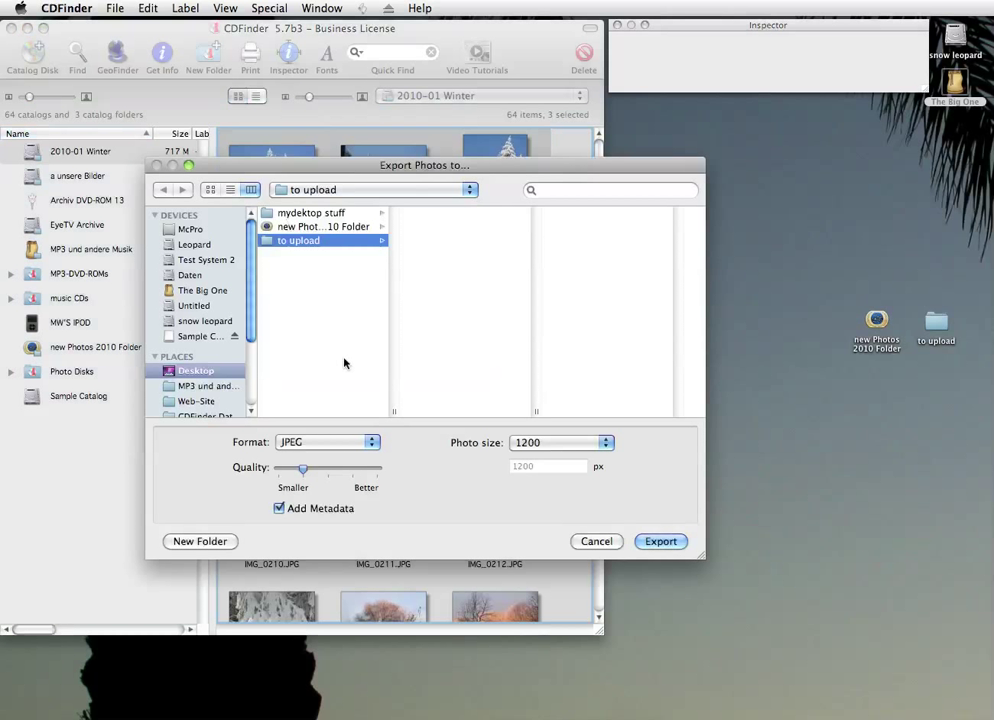
{"action": "left_click", "coordinate": [340, 441]}
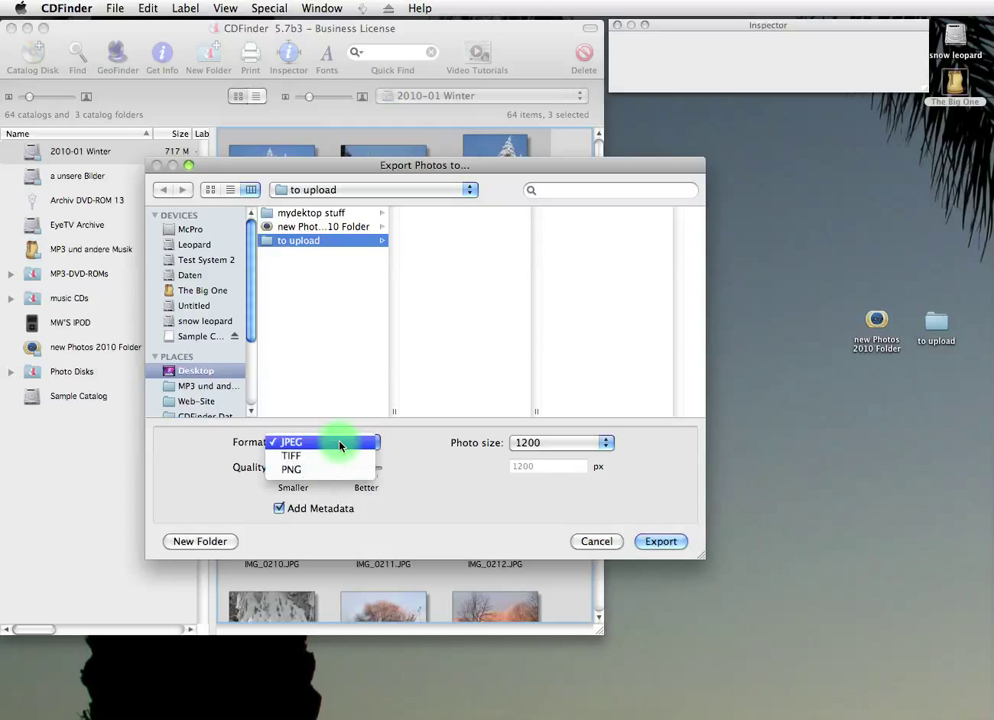
{"action": "left_click", "coordinate": [340, 441]}
{"action": "left_click_drag", "start_coordinate": [302, 468], "coordinate": [329, 468]}
{"action": "left_click", "coordinate": [545, 446]}
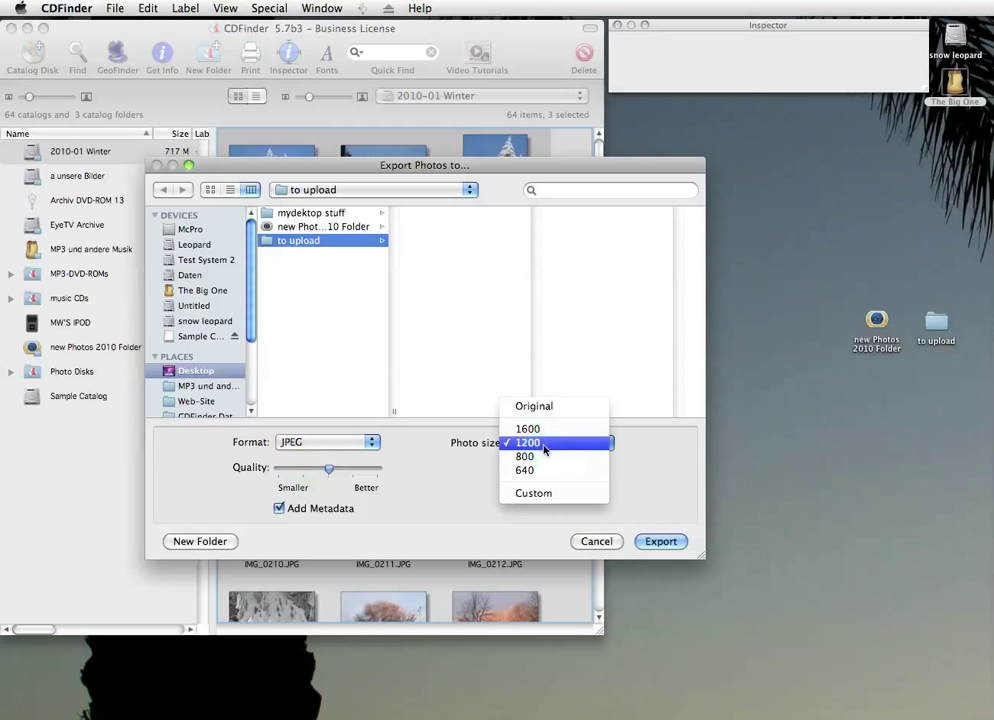
{"action": "left_click", "coordinate": [543, 457]}
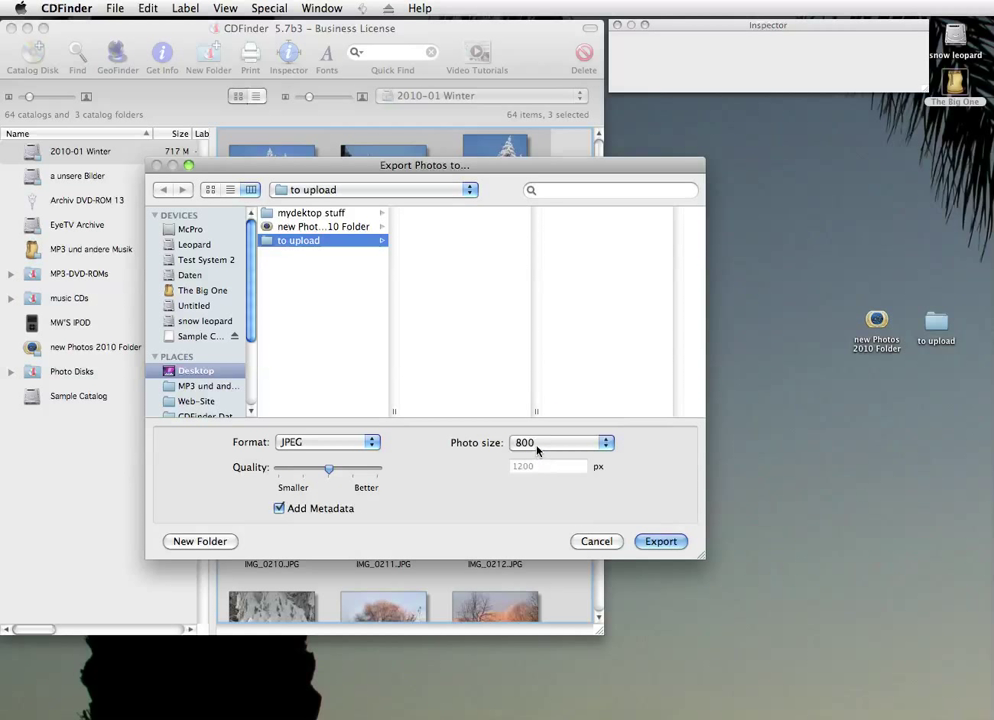
{"action": "left_click", "coordinate": [655, 544]}
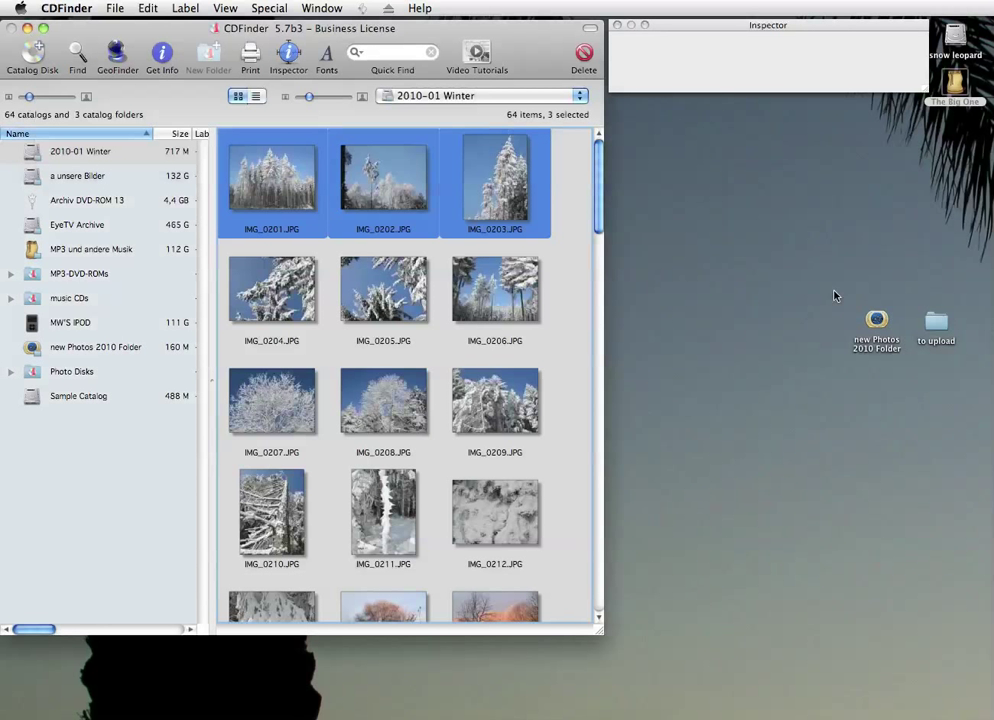
Step: Check the exported files in the 'to upload' folder, then close it
{"action": "double_click", "coordinate": [931, 328]}
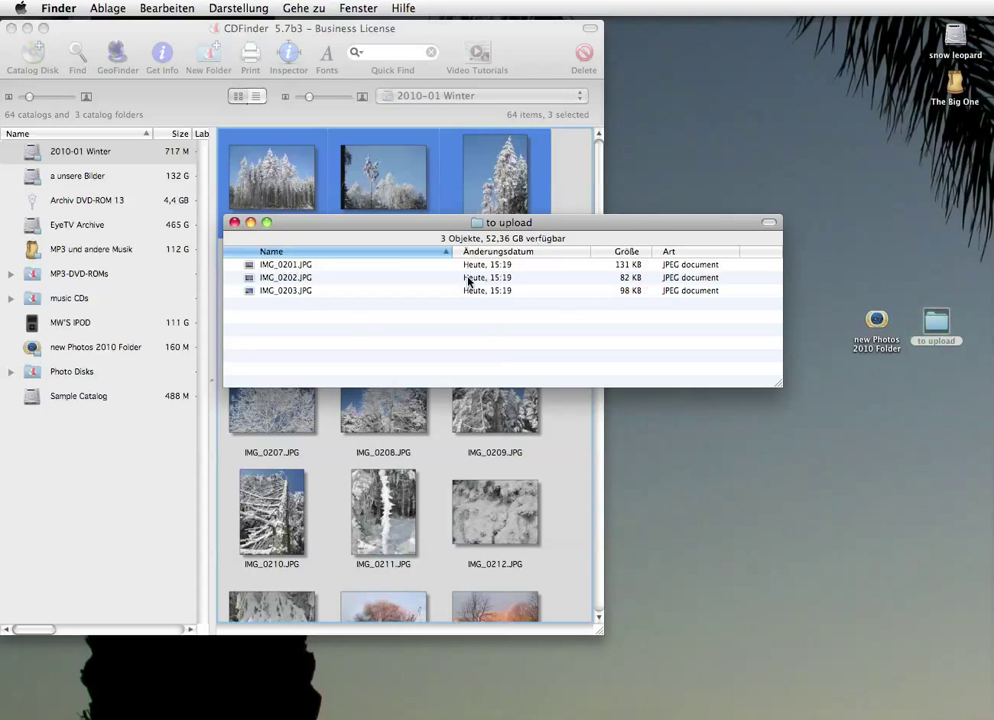
{"action": "left_click_drag", "start_coordinate": [438, 226], "coordinate": [485, 266]}
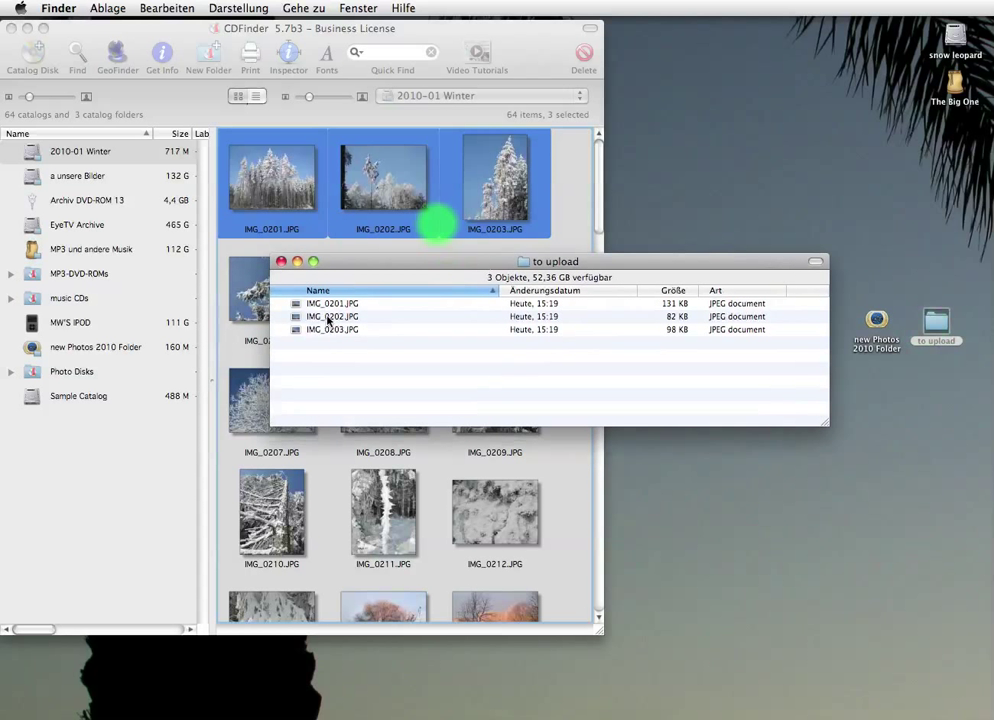
{"action": "left_click", "coordinate": [281, 261]}
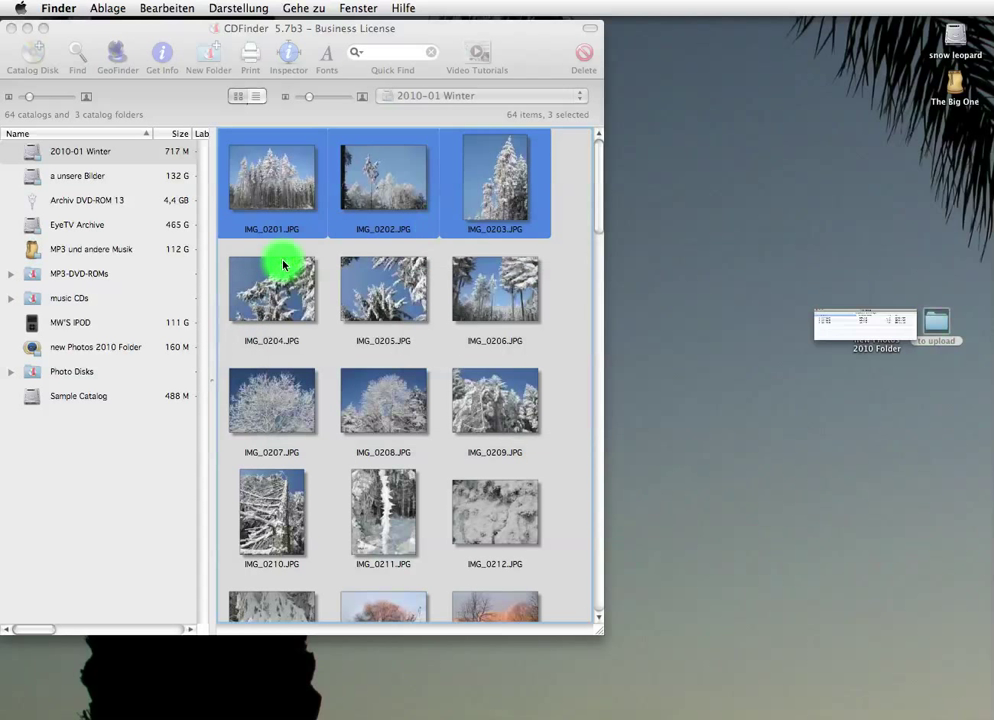
{"action": "left_click", "coordinate": [326, 298]}
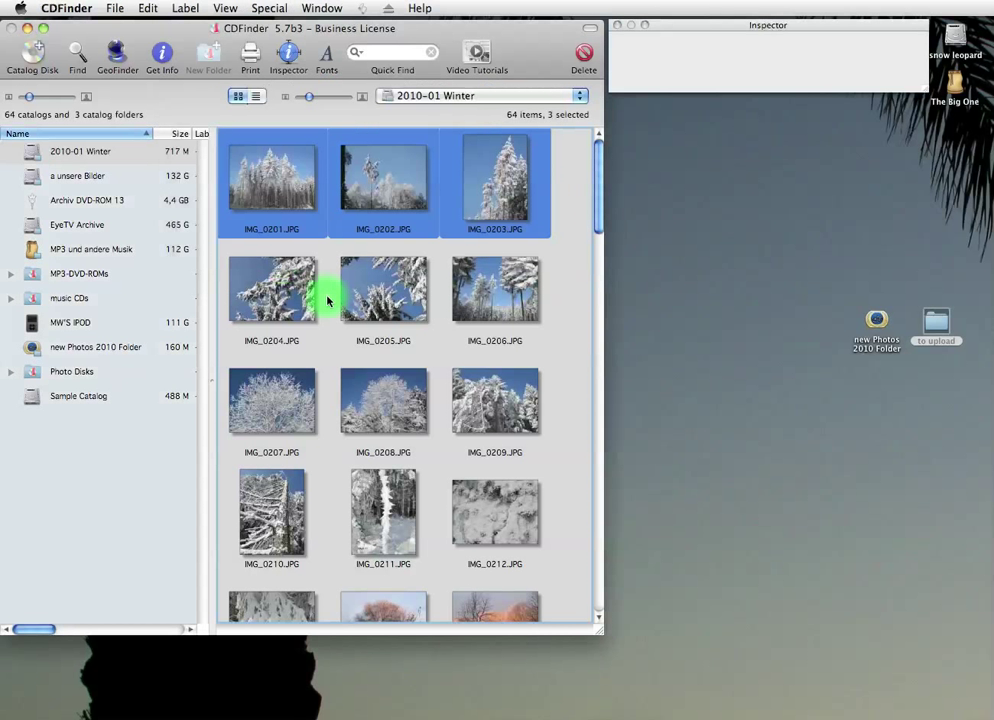
Step: Show IMG_0202's and IMG_0201's camera details in the Inspector
{"action": "left_click", "coordinate": [556, 290]}
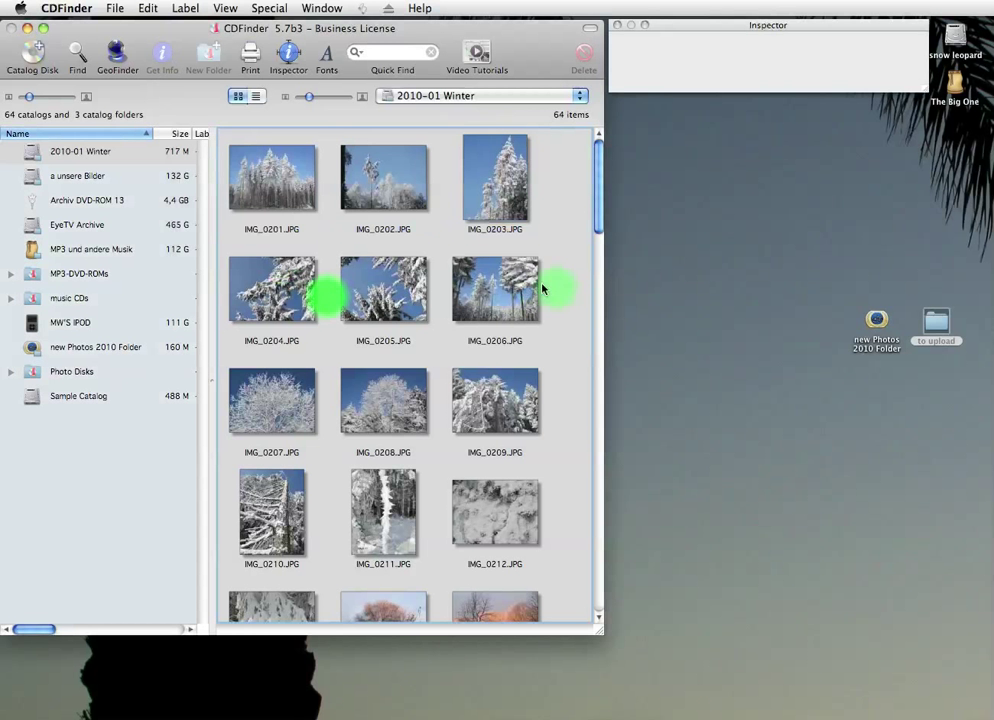
{"action": "left_click", "coordinate": [396, 188]}
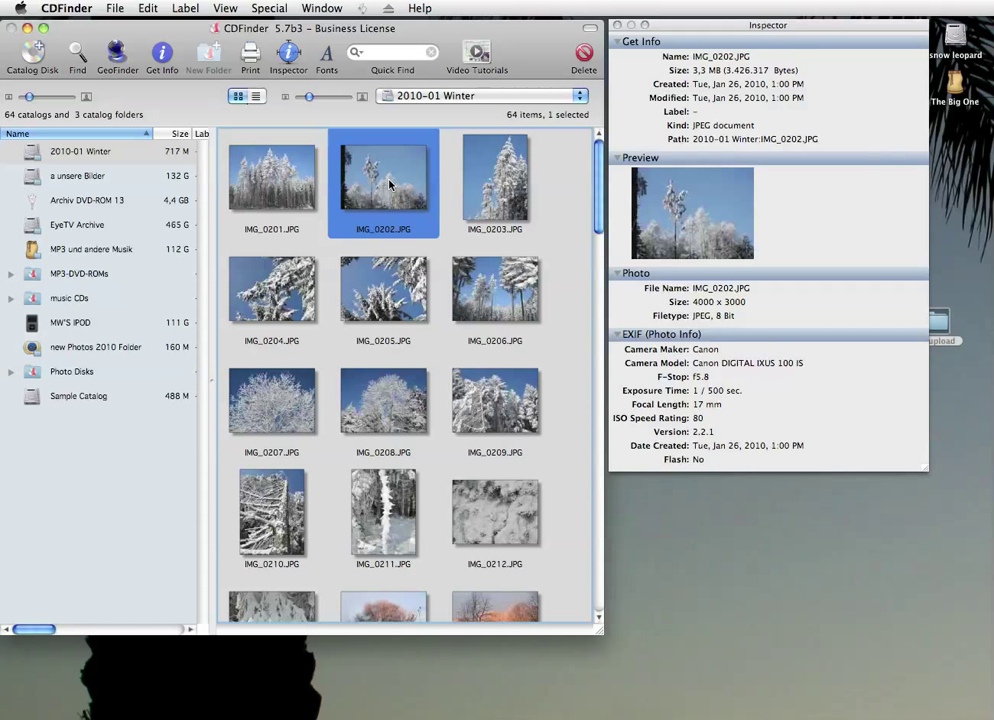
{"action": "left_click", "coordinate": [276, 196]}
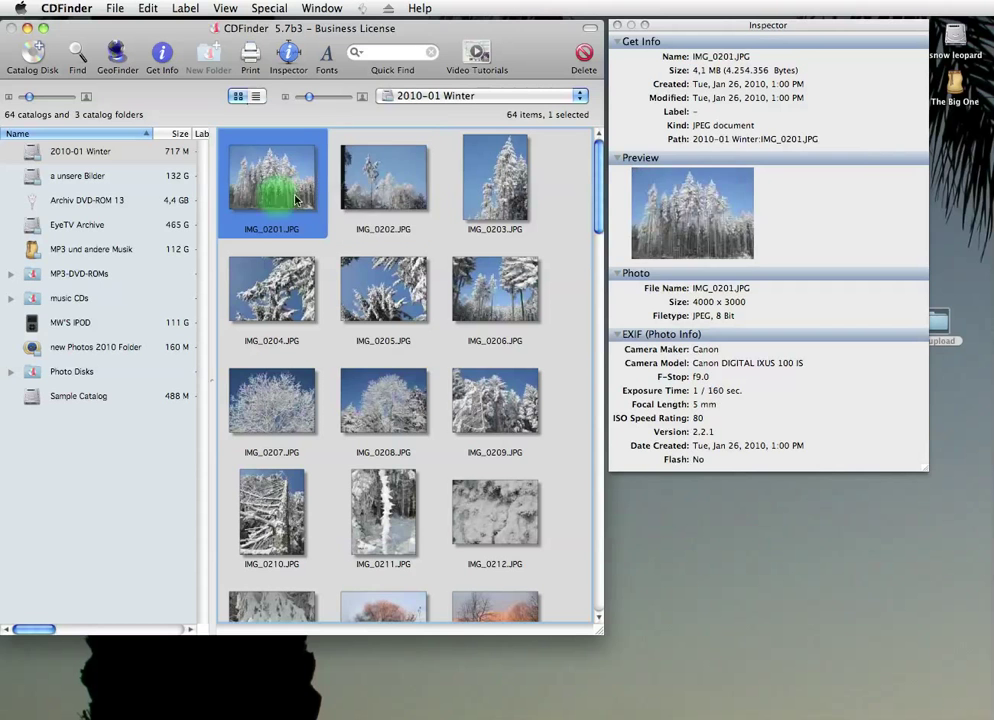
{"action": "left_click", "coordinate": [366, 195]}
Step: View IMG_0202 enlarged, step down through the photos to IMG_0207, then close the preview
{"action": "double_click", "coordinate": [366, 195]}
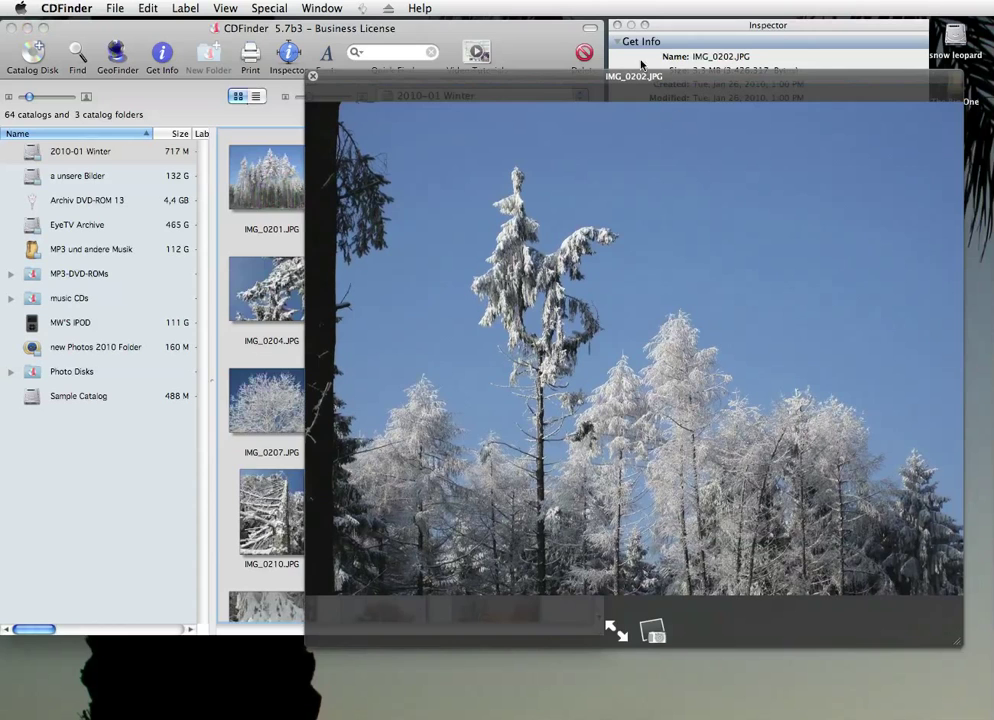
{"action": "left_click_drag", "start_coordinate": [665, 82], "coordinate": [543, 134]}
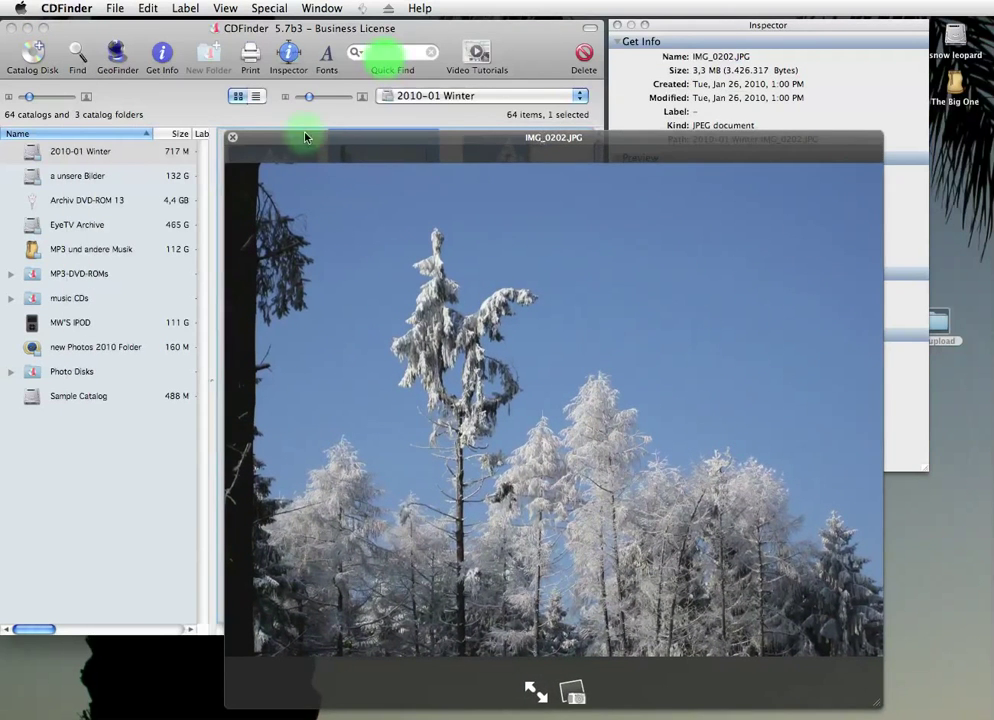
{"action": "left_click_drag", "start_coordinate": [304, 135], "coordinate": [348, 148]}
{"action": "left_click", "coordinate": [251, 186]}
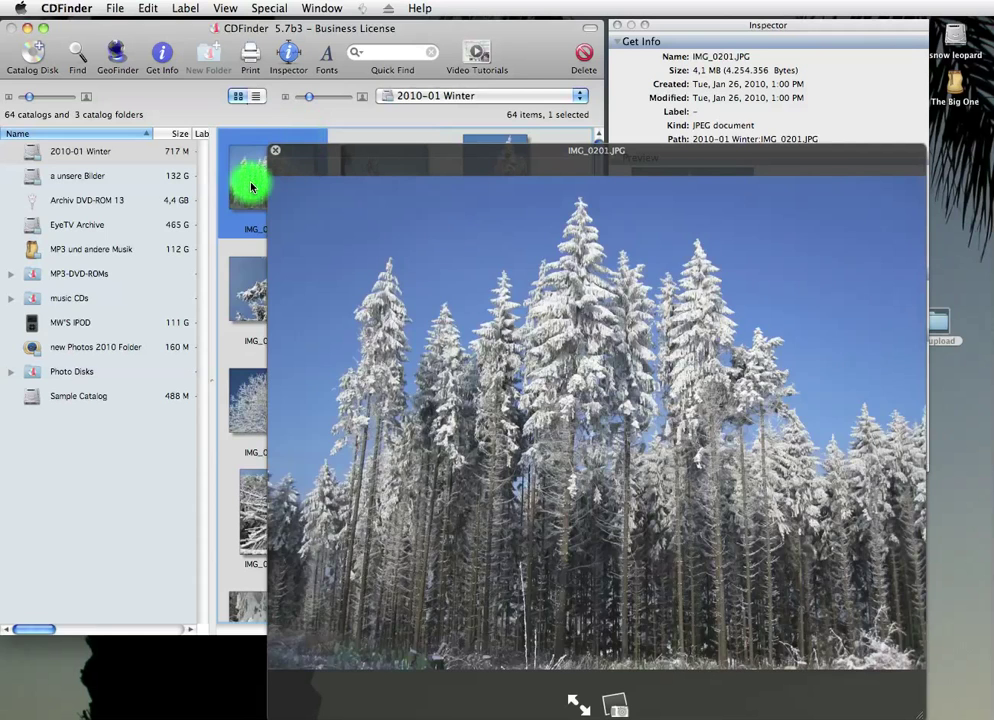
{"action": "key", "text": "Down"}
{"action": "key", "text": "Down"}
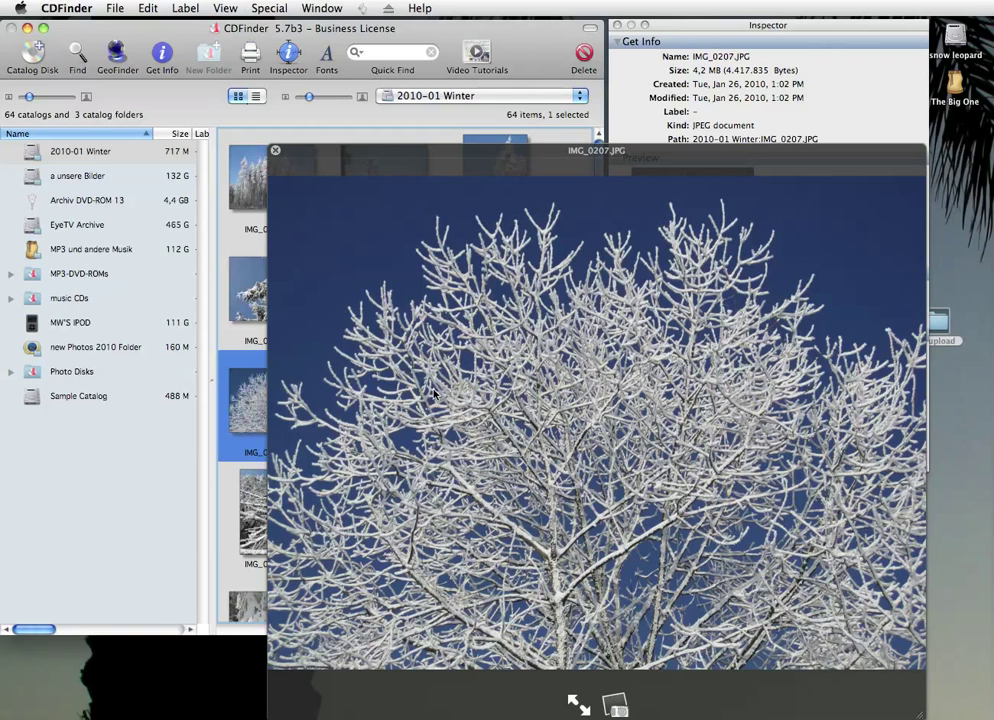
{"action": "key", "text": "space"}
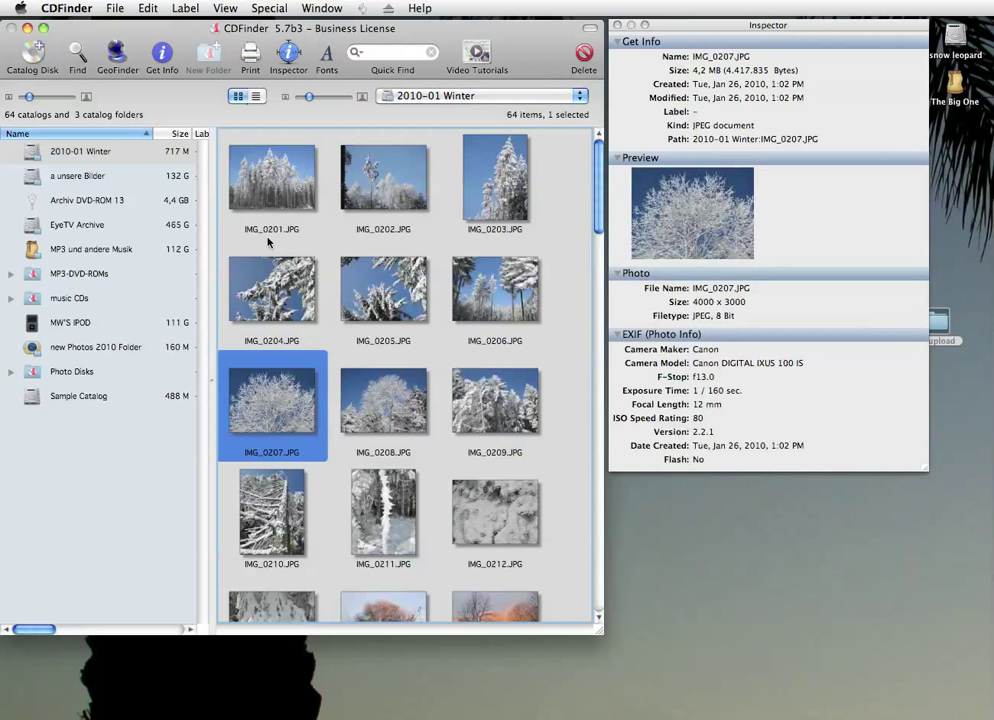
Step: Show the 2010-01 Winter catalog's info and glance through the File menu without choosing anything
{"action": "left_click", "coordinate": [80, 151]}
{"action": "left_click", "coordinate": [115, 8]}
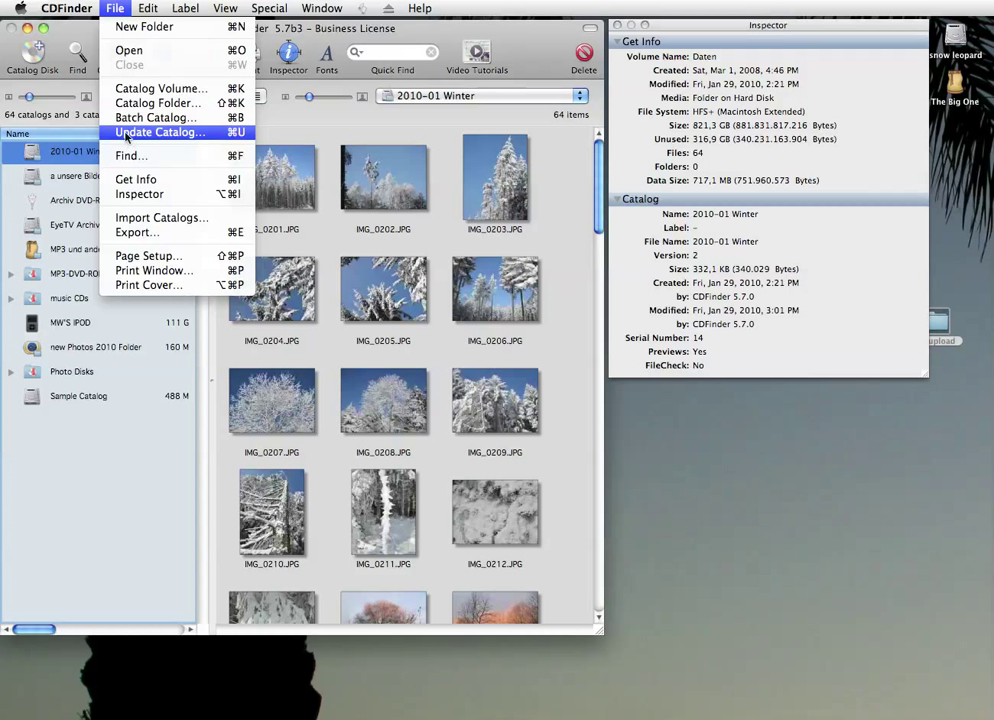
{"action": "left_click", "coordinate": [147, 8]}
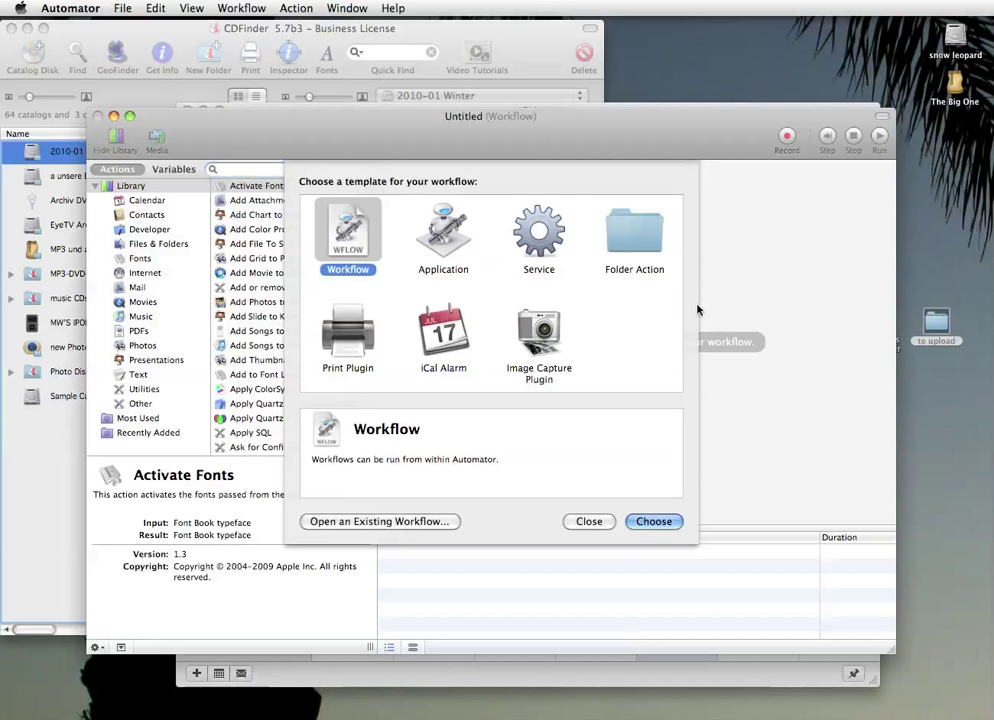
Step: Start a new Automator workflow from the iCal Alarm template
{"action": "left_click", "coordinate": [72, 8]}
{"action": "left_click", "coordinate": [68, 6]}
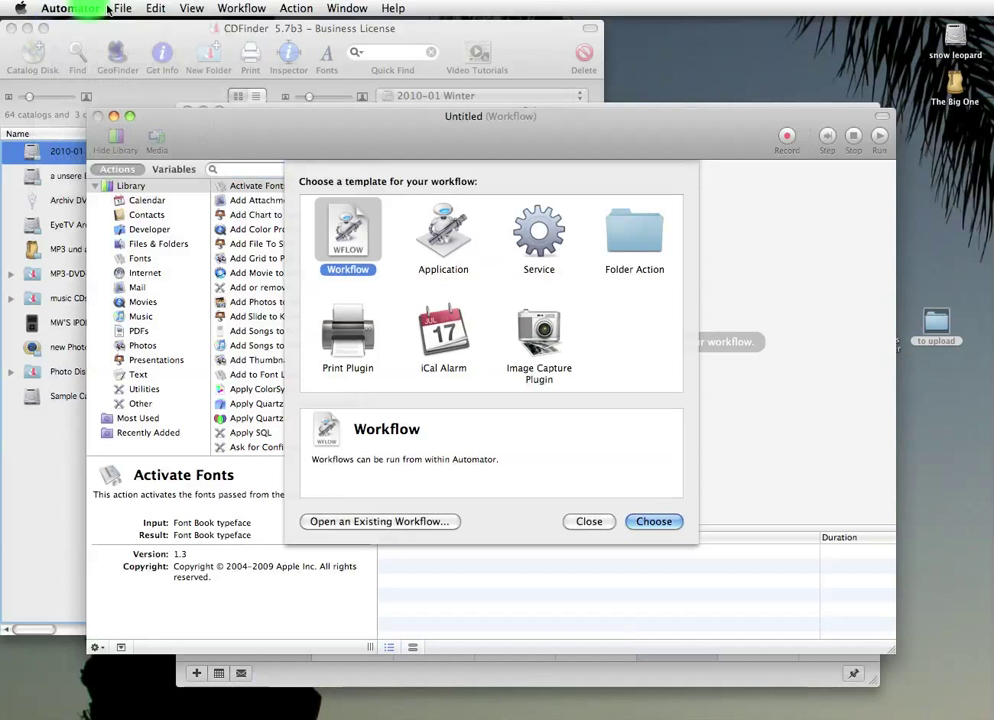
{"action": "left_click", "coordinate": [448, 346]}
{"action": "left_click", "coordinate": [448, 346]}
{"action": "left_click", "coordinate": [654, 521]}
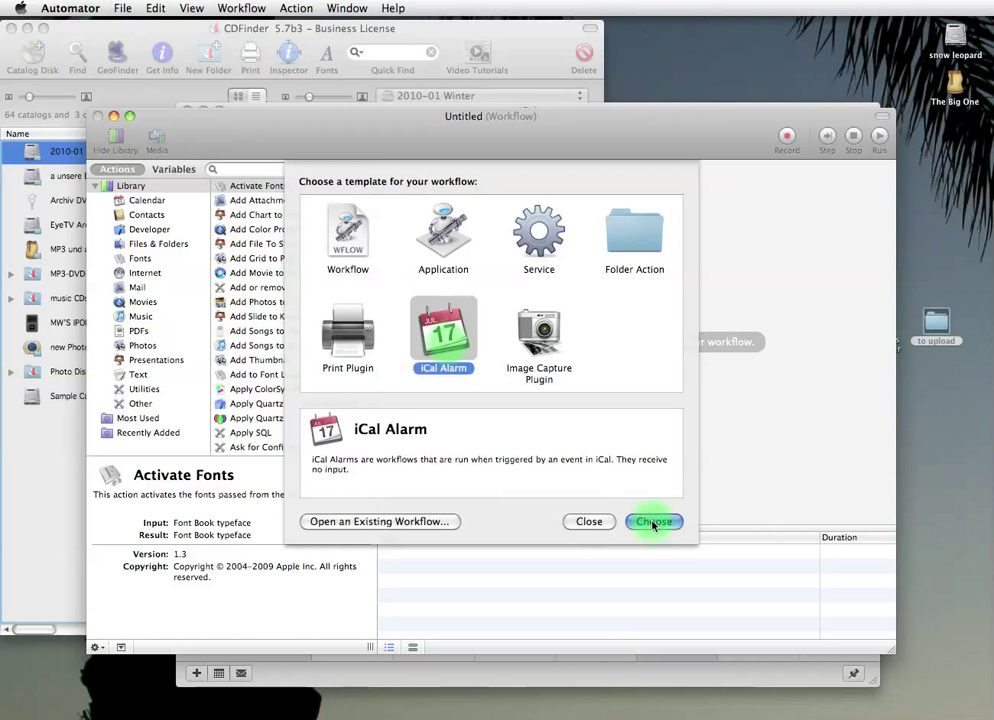
Step: Add Get Specified Finder Items with The Big One disk, followed by Catalog Disk
{"action": "left_click", "coordinate": [185, 249]}
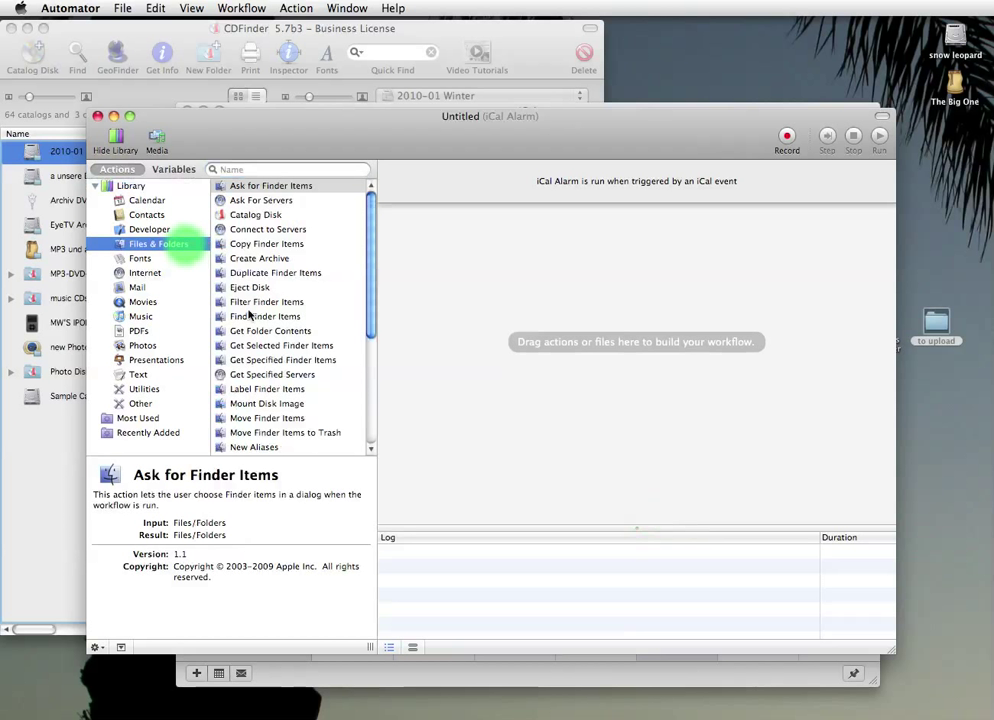
{"action": "left_click_drag", "start_coordinate": [262, 362], "coordinate": [515, 293]}
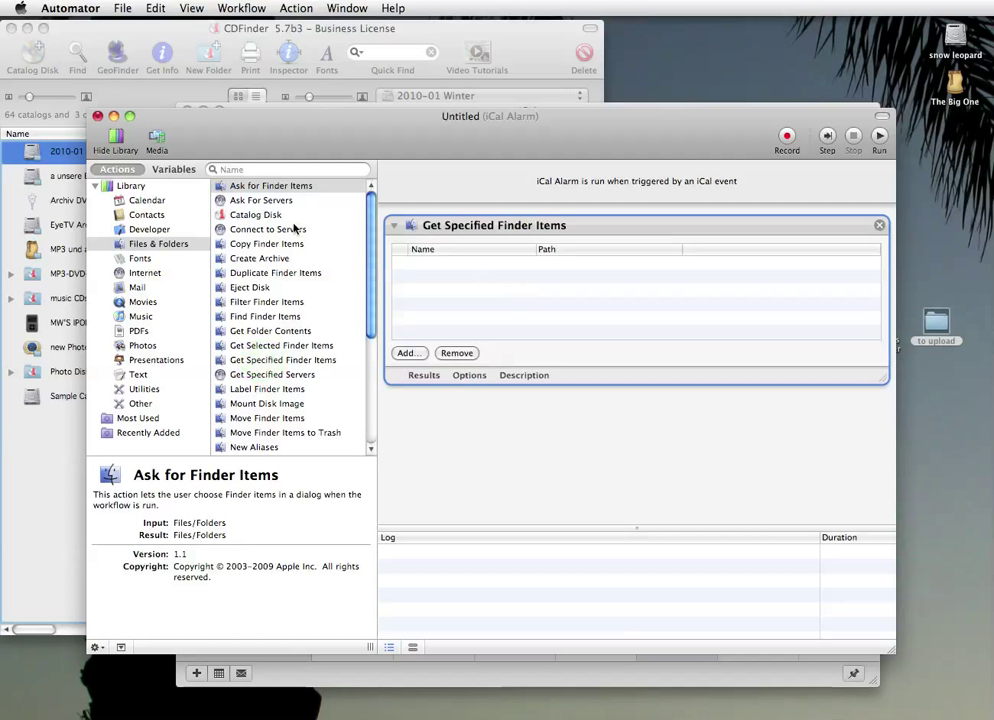
{"action": "left_click_drag", "start_coordinate": [266, 214], "coordinate": [452, 458]}
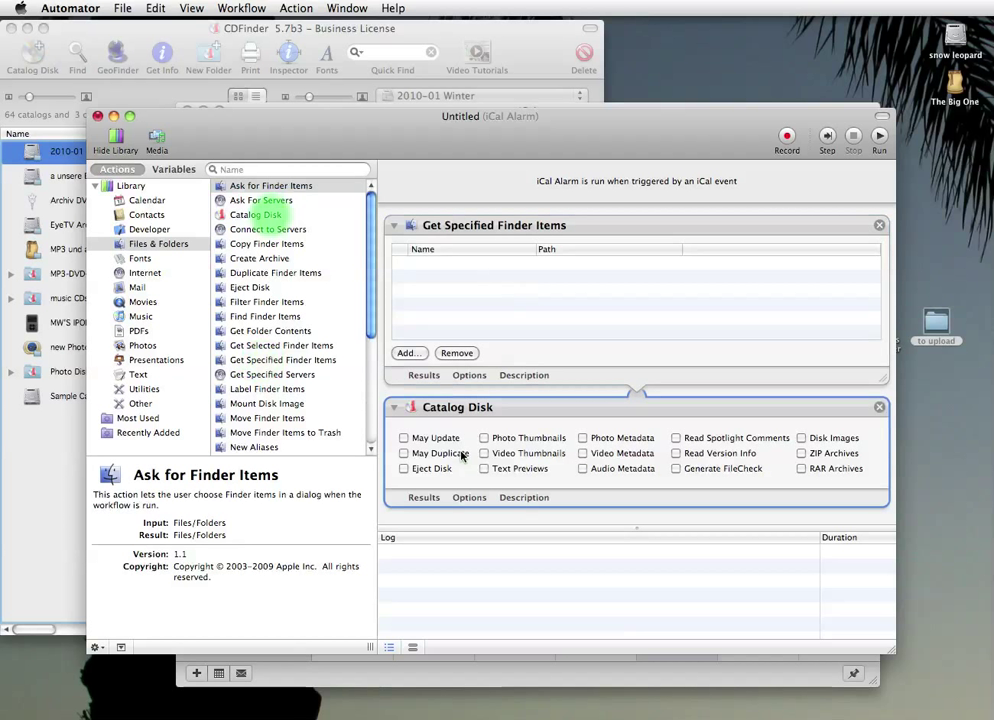
{"action": "left_click", "coordinate": [570, 317]}
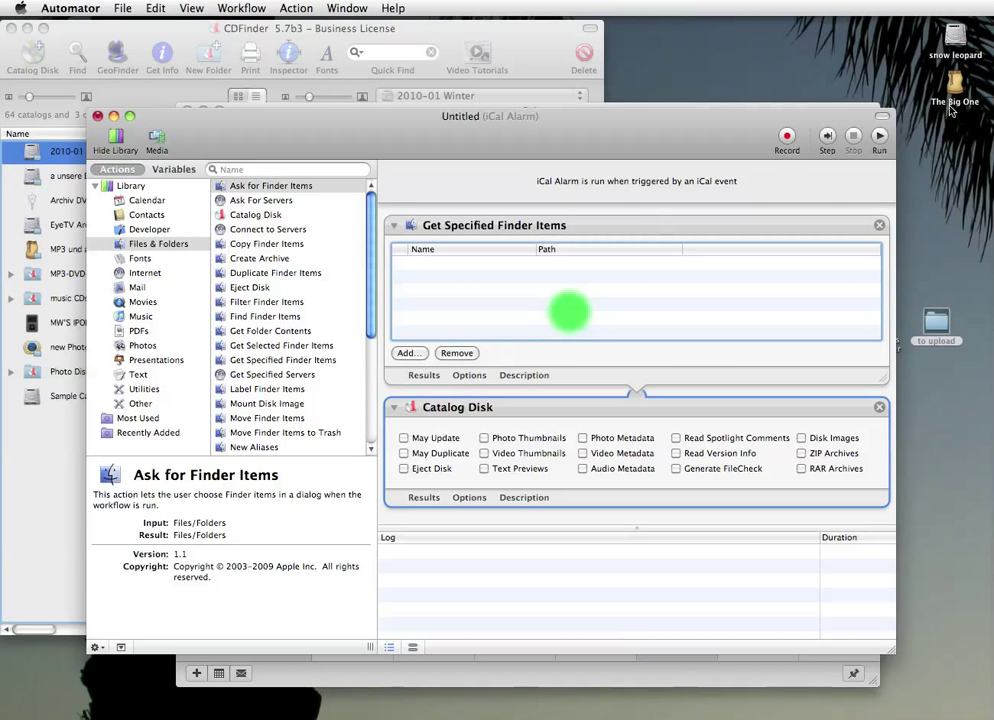
{"action": "left_click_drag", "start_coordinate": [955, 82], "coordinate": [541, 315]}
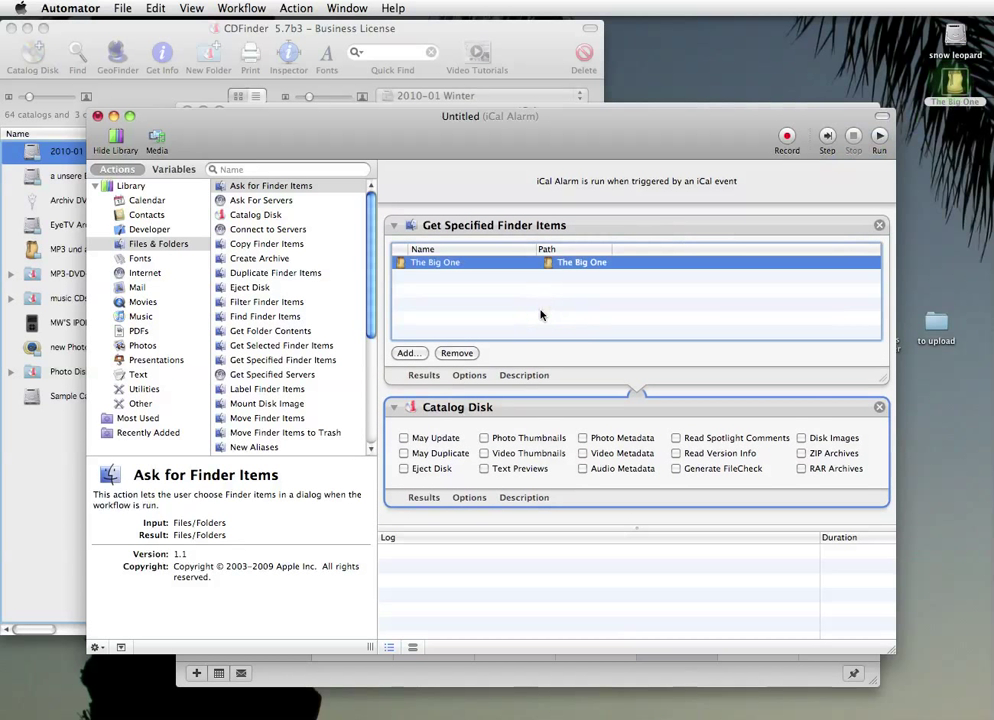
Step: Enable May Update, photo and video thumbnails, and text previews for Catalog Disk
{"action": "left_click", "coordinate": [435, 439]}
{"action": "left_click", "coordinate": [493, 438]}
{"action": "left_click", "coordinate": [497, 453]}
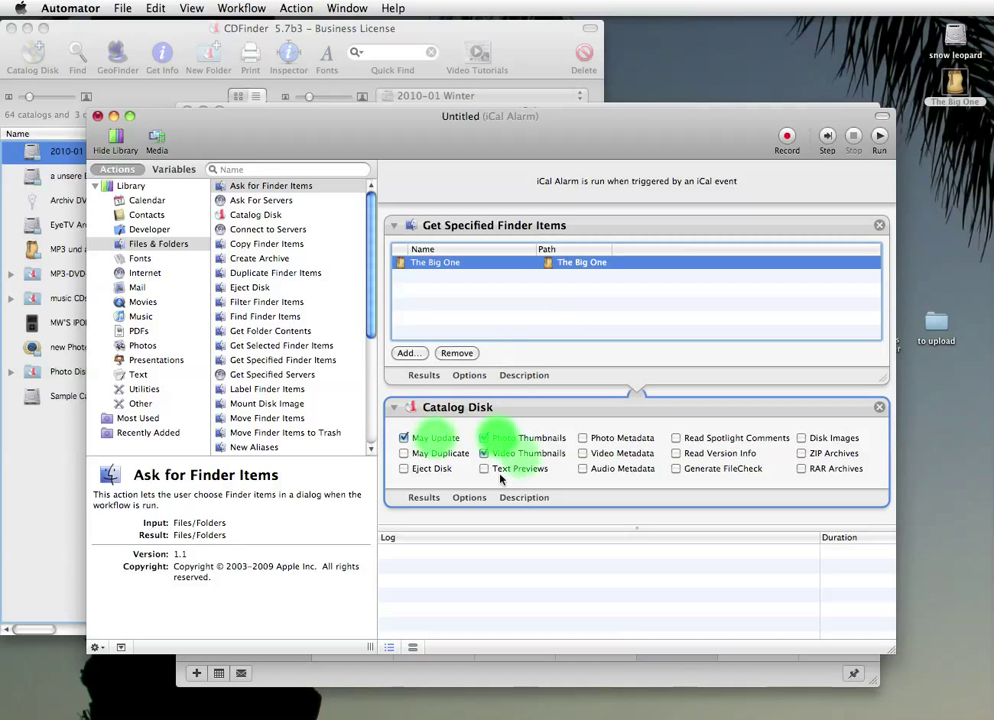
{"action": "left_click", "coordinate": [497, 468]}
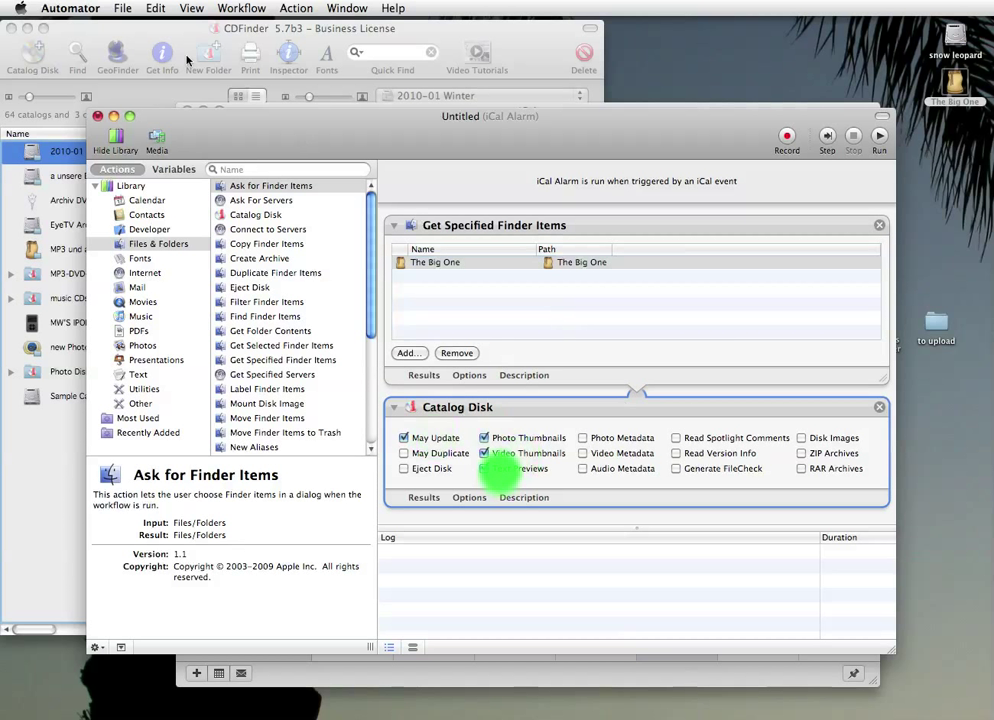
Step: Save the iCal alarm workflow as 'catalog in CDFinder'
{"action": "left_click", "coordinate": [134, 8]}
{"action": "left_click", "coordinate": [147, 108]}
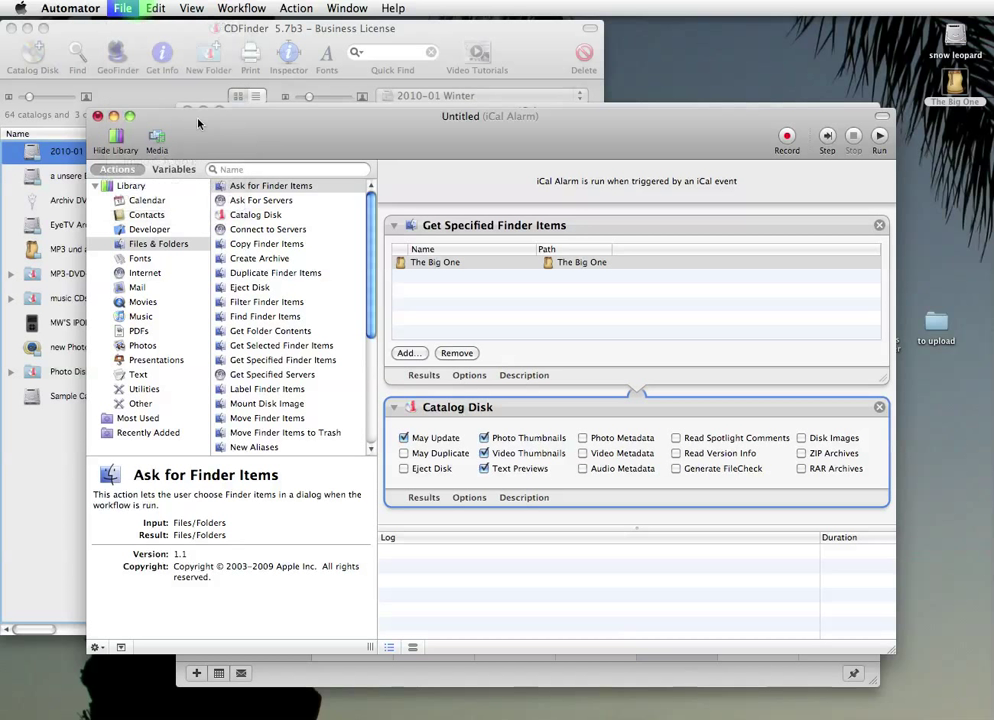
{"action": "type", "text": "catal"}
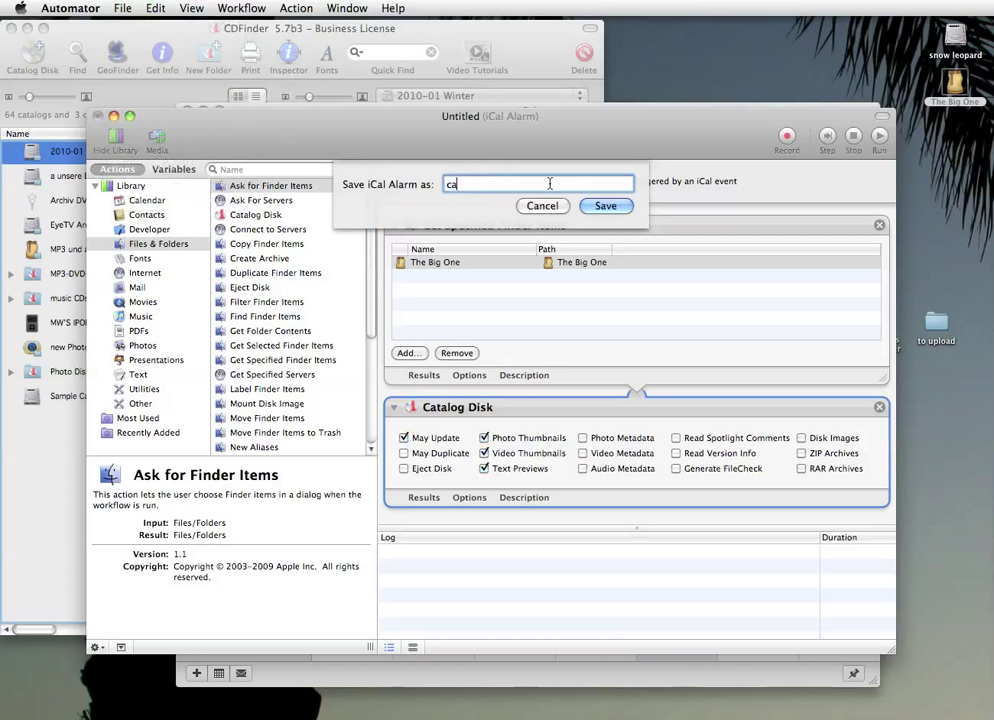
{"action": "type", "text": "og in CDFinder"}
{"action": "left_click", "coordinate": [612, 205]}
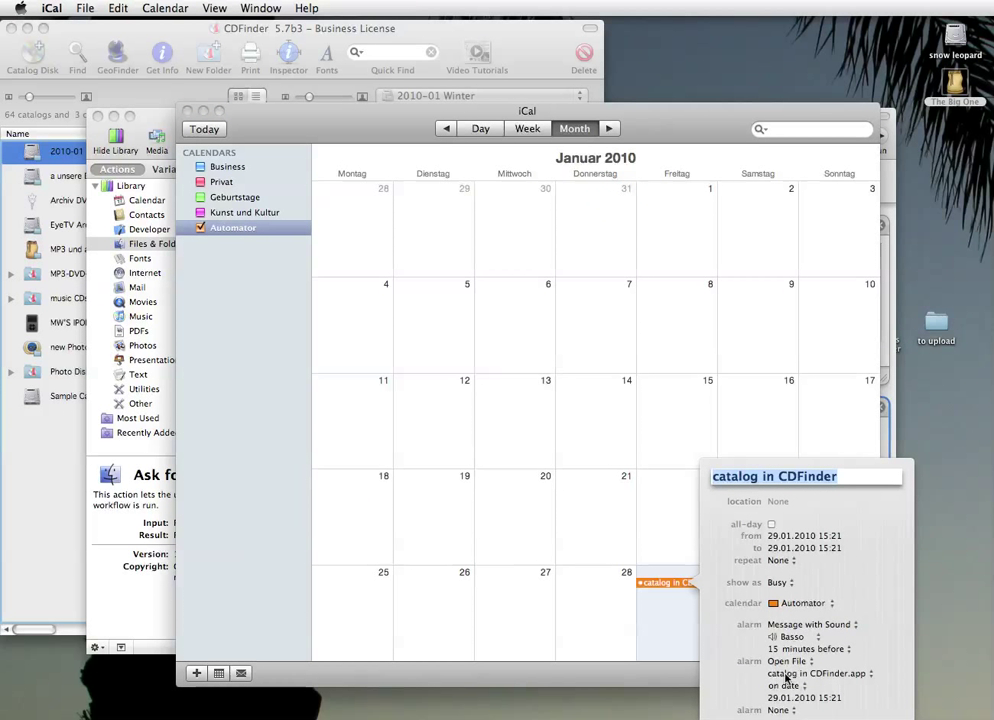
Step: Set the event's Message with Sound alarm to None and close the event details
{"action": "left_click", "coordinate": [803, 626]}
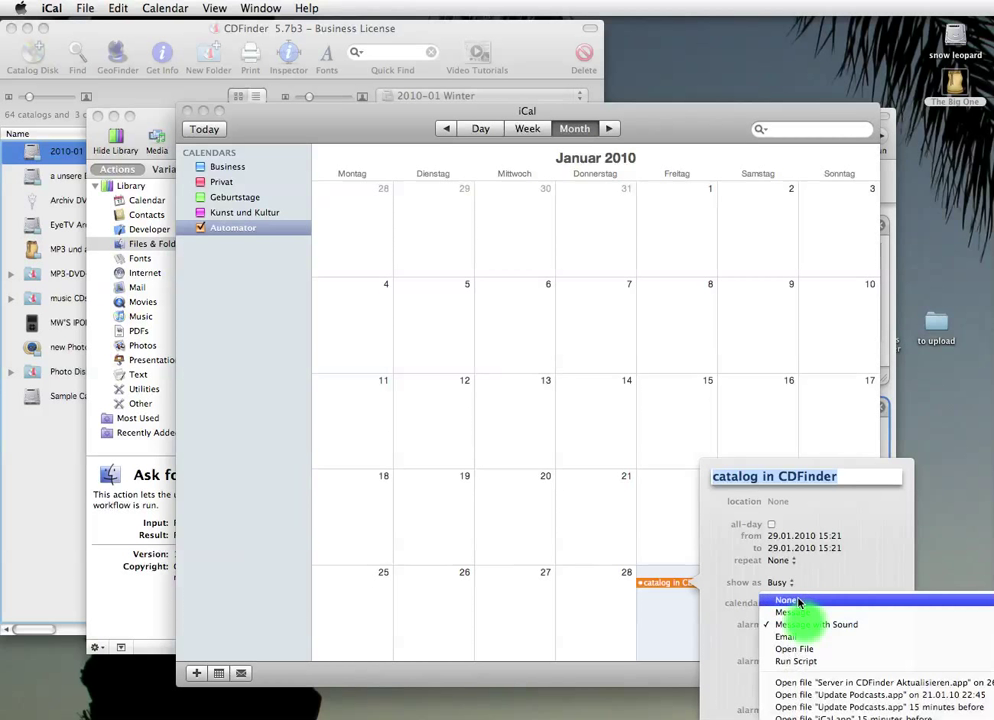
{"action": "left_click", "coordinate": [800, 597]}
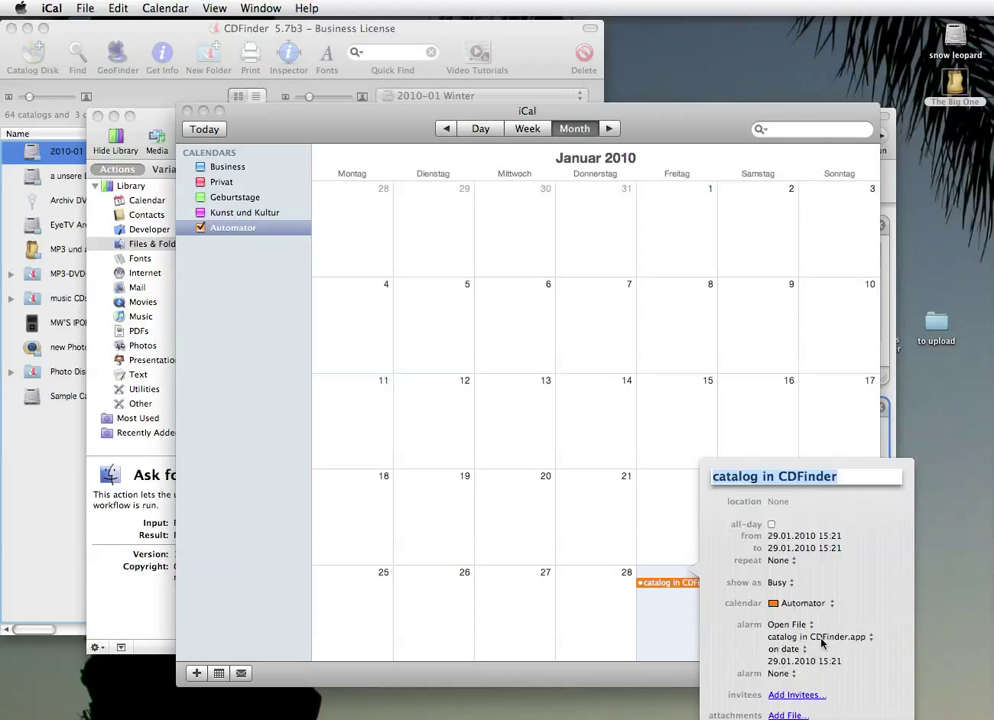
{"action": "key", "text": "Escape"}
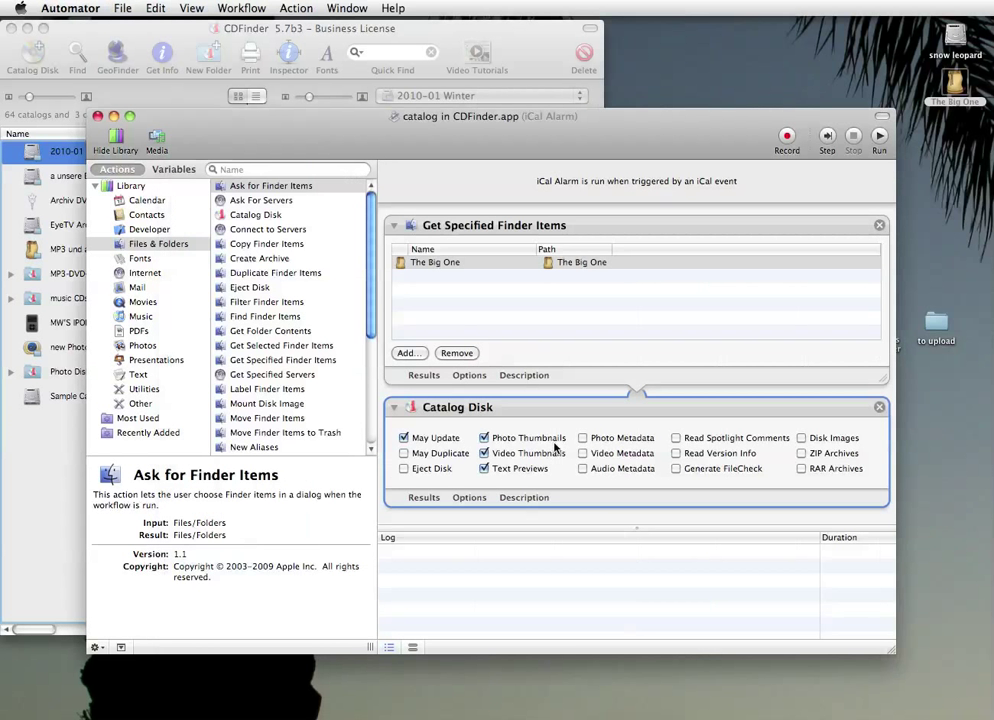
{"action": "left_click", "coordinate": [88, 440]}
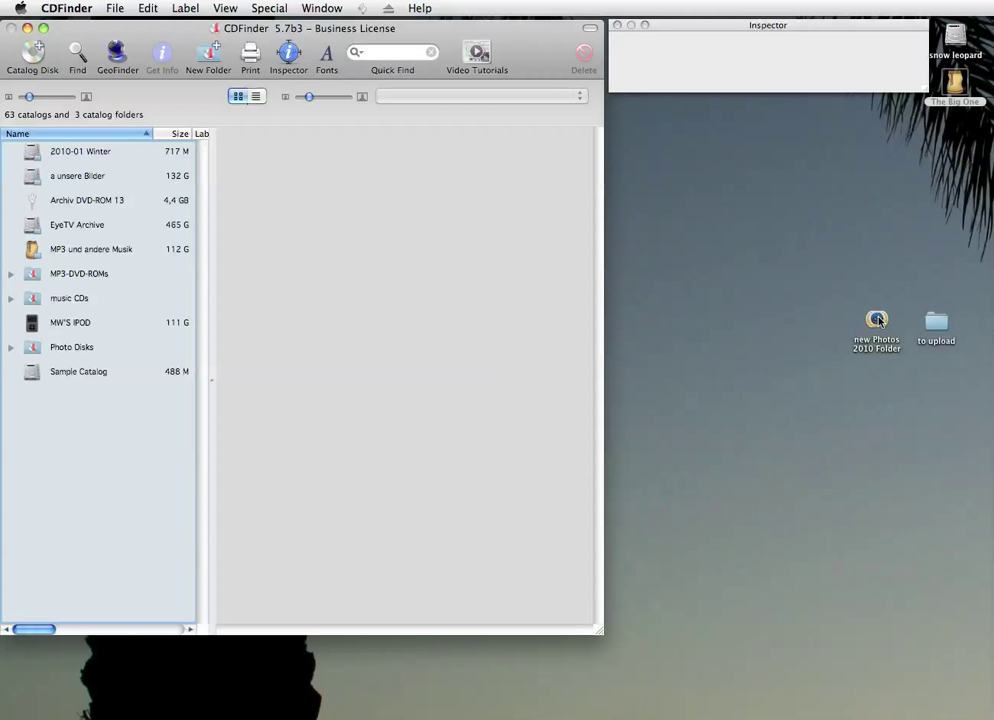
Step: Add new Photos 2010 Folder as CDFinder's 64th catalog, listing its 60 photos (160 MB)
{"action": "left_click_drag", "start_coordinate": [878, 320], "coordinate": [120, 427]}
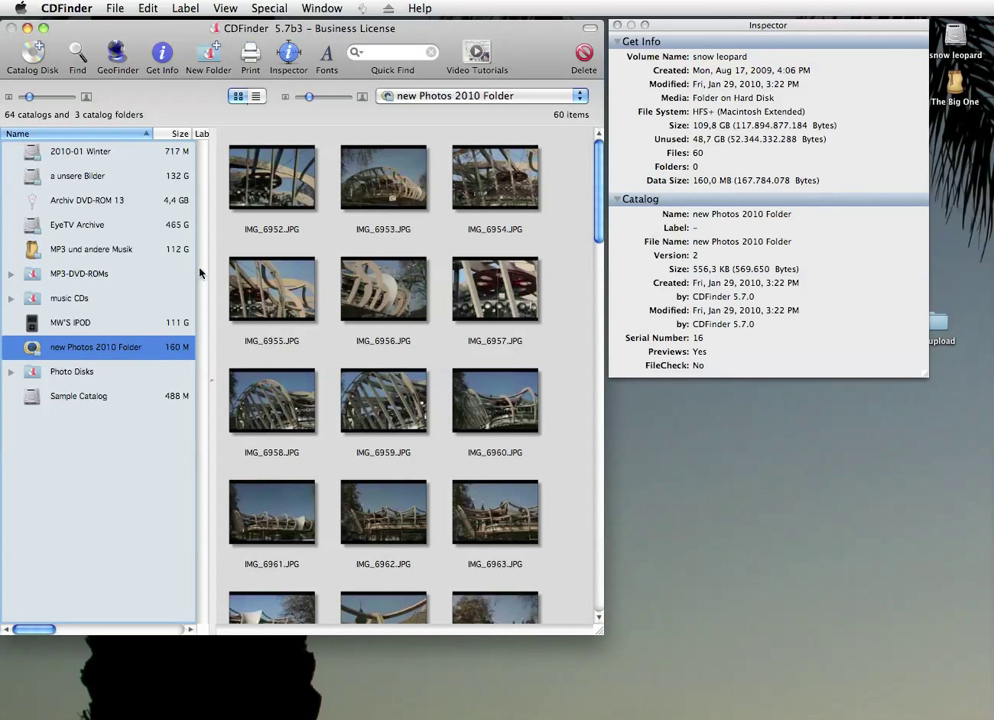
{"action": "left_click_drag", "start_coordinate": [35, 347], "coordinate": [880, 320]}
{"action": "left_click", "coordinate": [876, 320]}
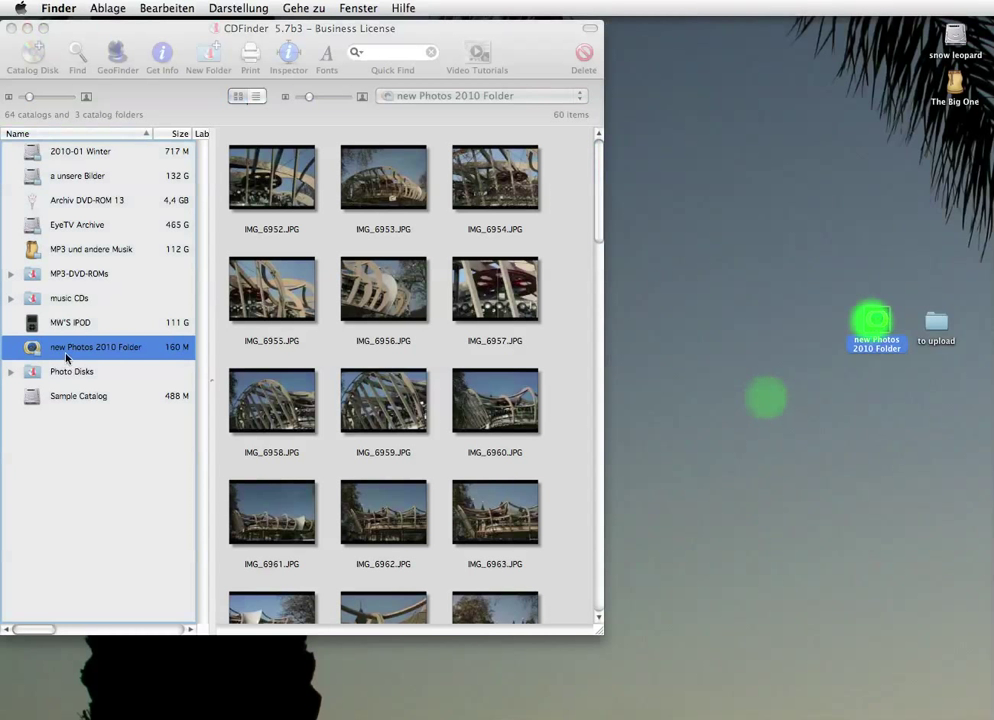
{"action": "left_click", "coordinate": [35, 352]}
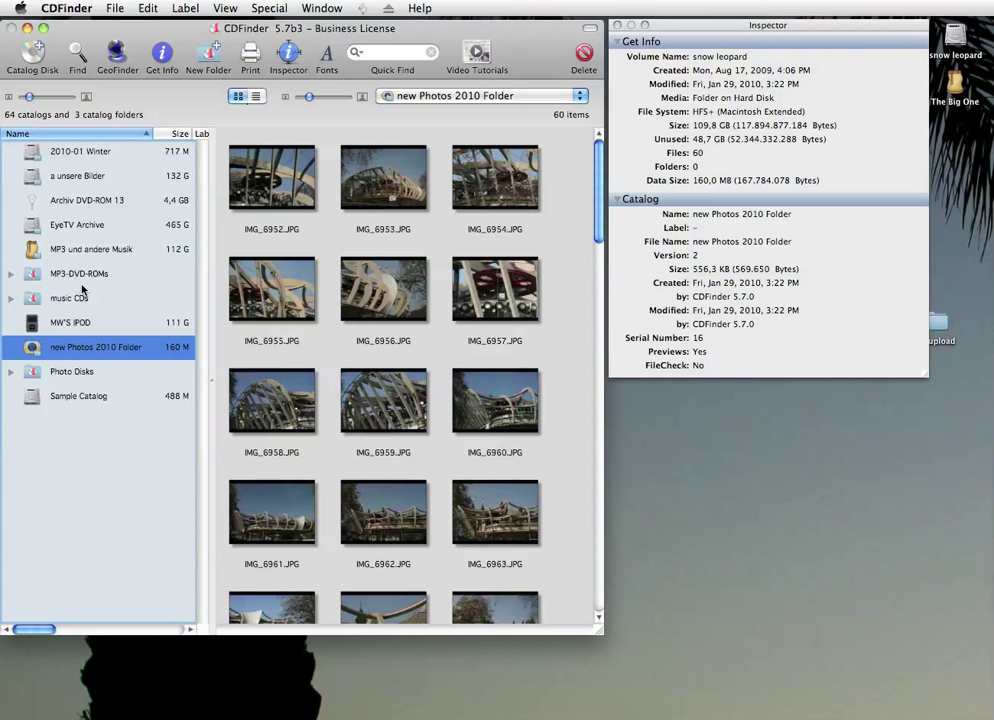
Step: In GeoFinder, pin Lützel, Germany near Koblenz-Ehrenbreitstein as the search place
{"action": "left_click", "coordinate": [114, 57]}
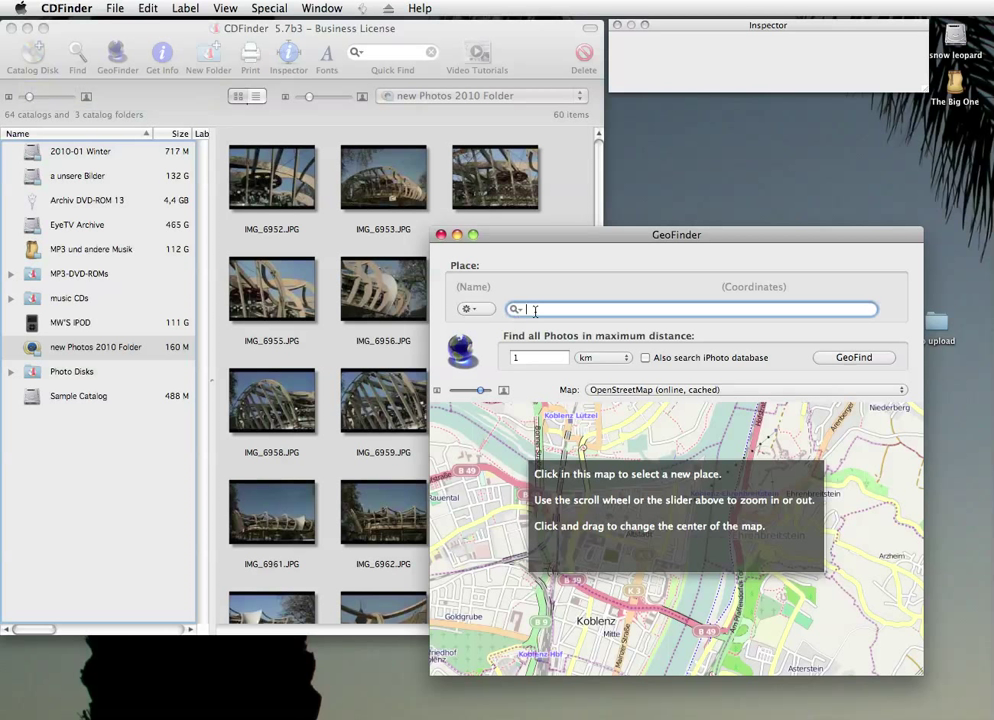
{"action": "left_click", "coordinate": [628, 413]}
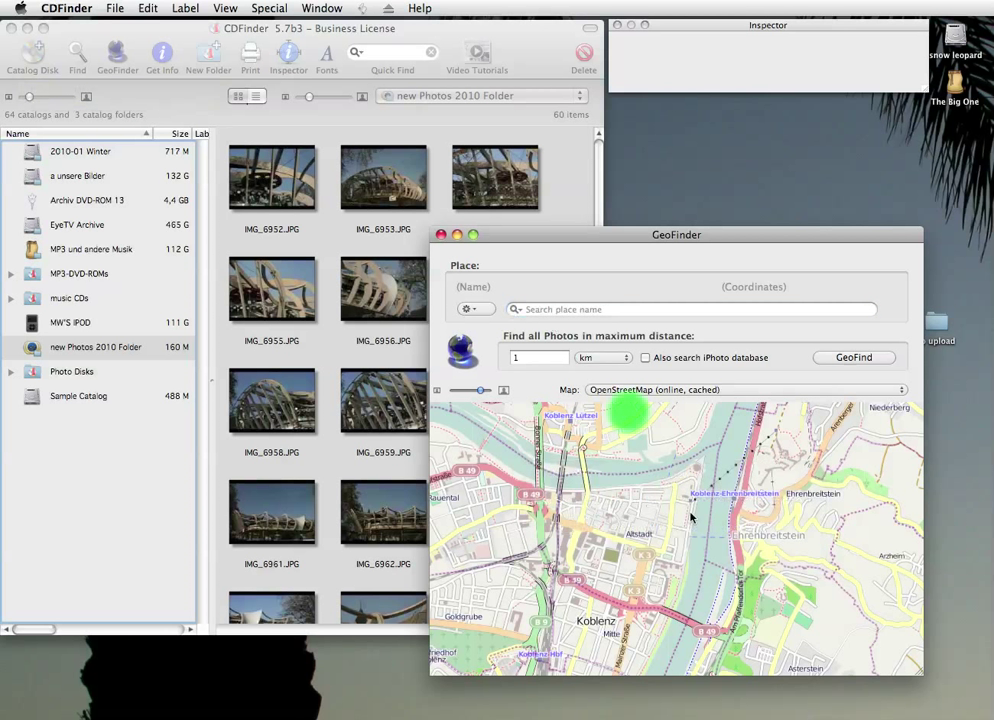
{"action": "left_click", "coordinate": [695, 506]}
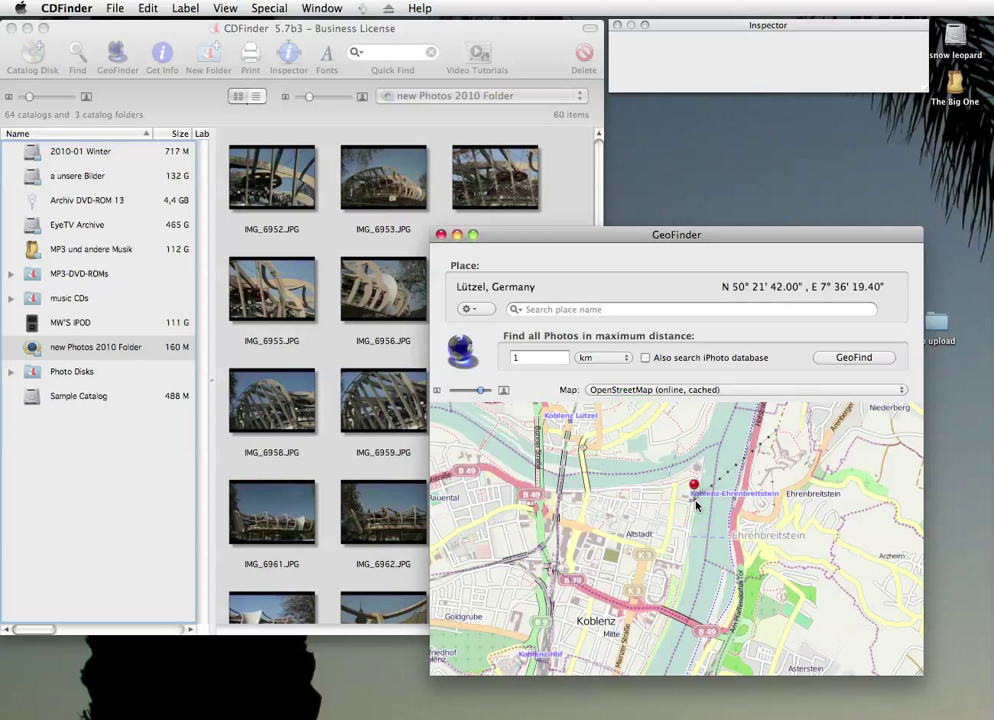
{"action": "left_click", "coordinate": [497, 177]}
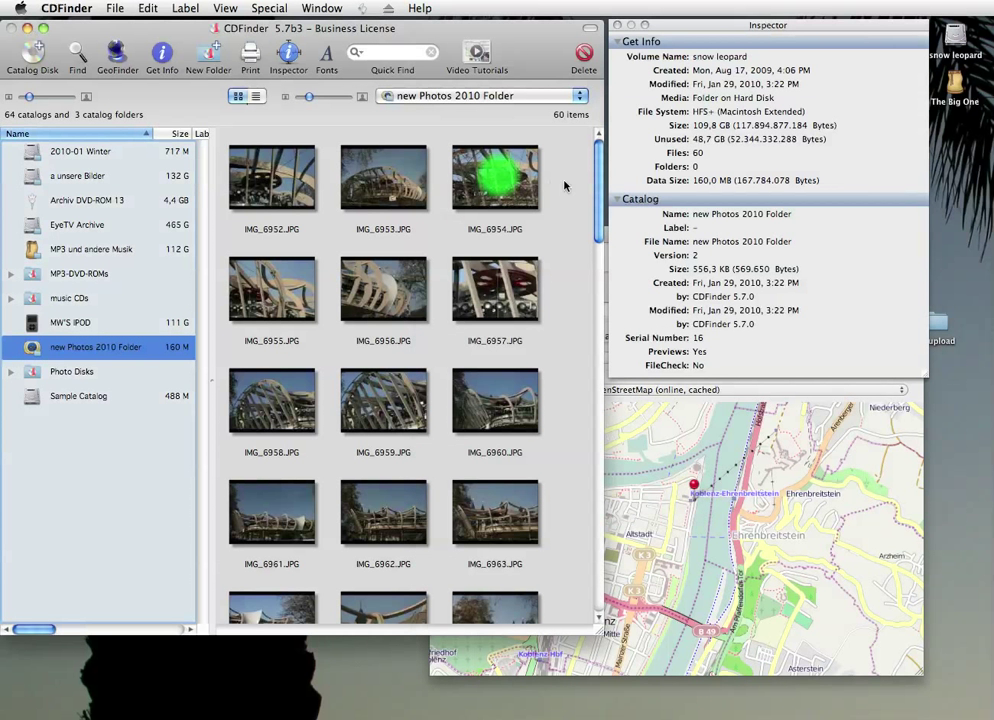
Step: Apply the GeoFinder GPS location to the first nine photos, IMG_6952 to IMG_6960
{"action": "left_click_drag", "start_coordinate": [565, 186], "coordinate": [288, 395]}
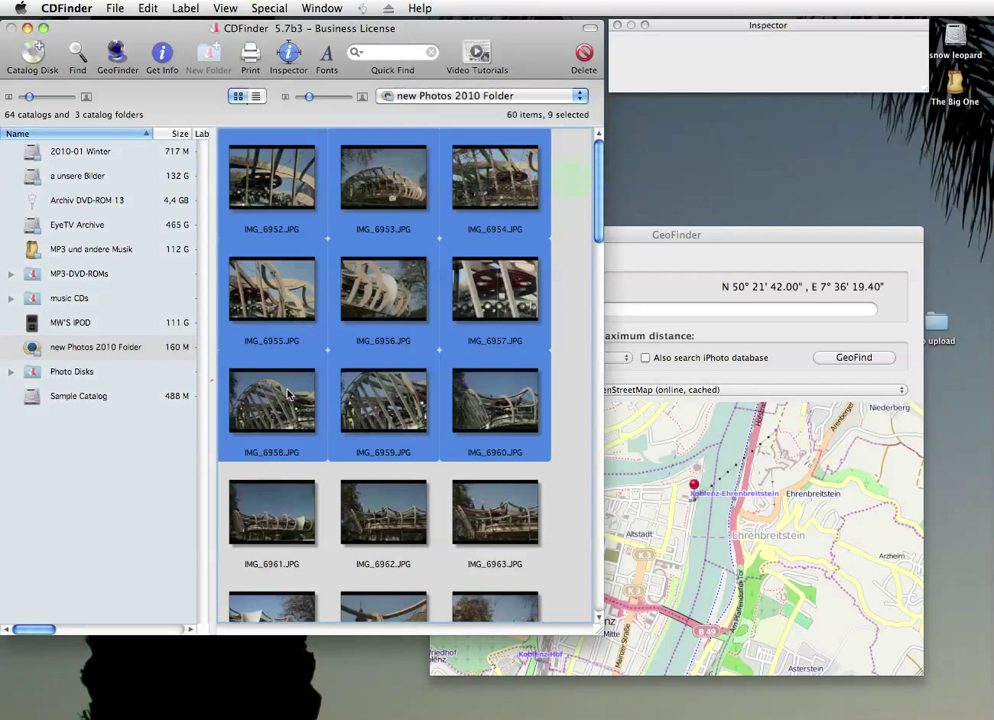
{"action": "right_click", "coordinate": [260, 190]}
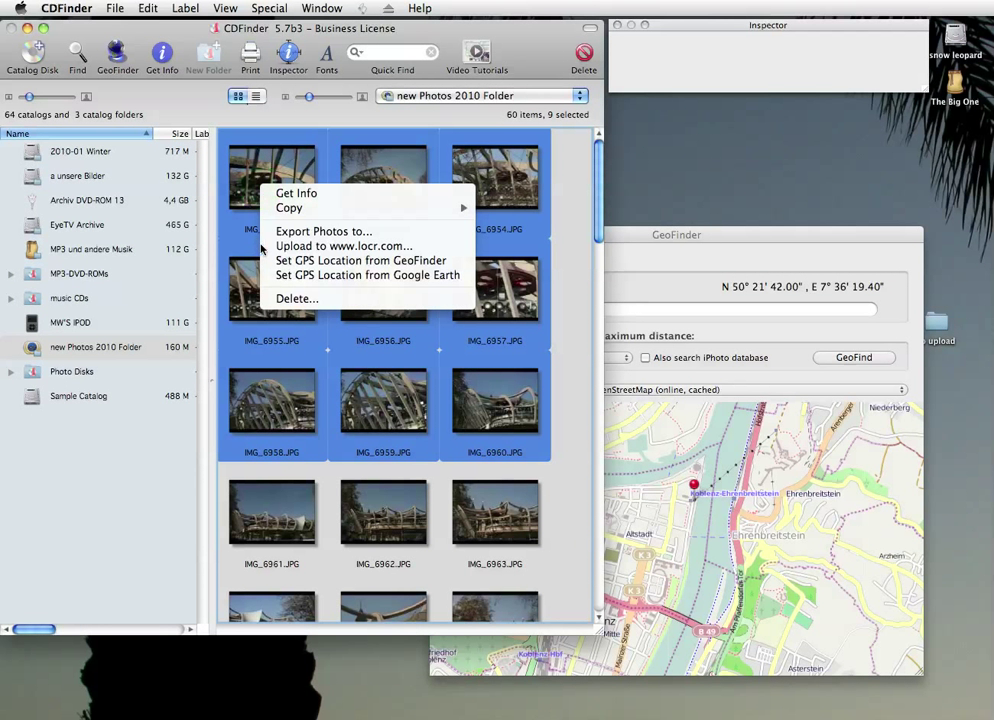
{"action": "left_click", "coordinate": [456, 262]}
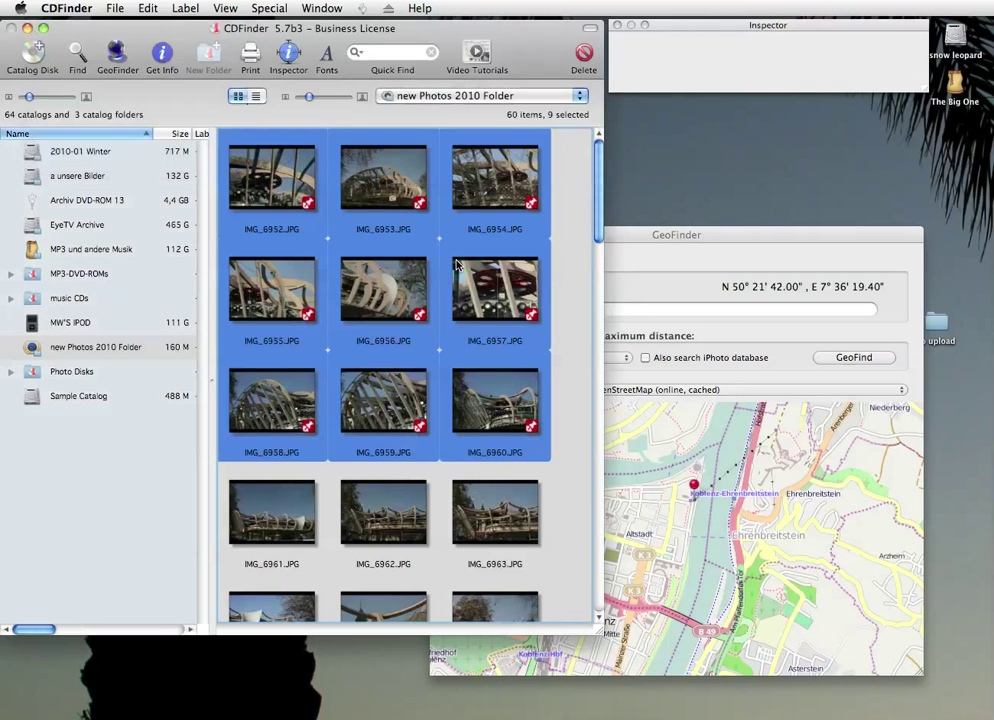
Step: Check IMG_6952's new location and the unlocated IMG_6961 in the Inspector, then return to GeoFinder
{"action": "left_click", "coordinate": [572, 207]}
{"action": "left_click", "coordinate": [293, 178]}
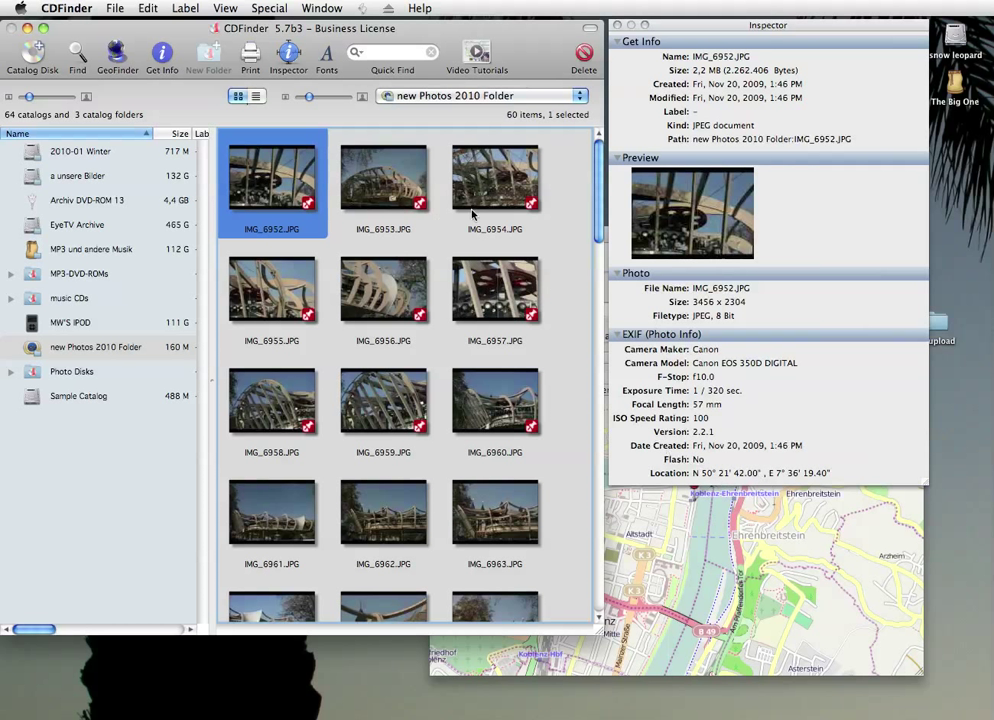
{"action": "left_click", "coordinate": [289, 516]}
{"action": "right_click", "coordinate": [289, 516]}
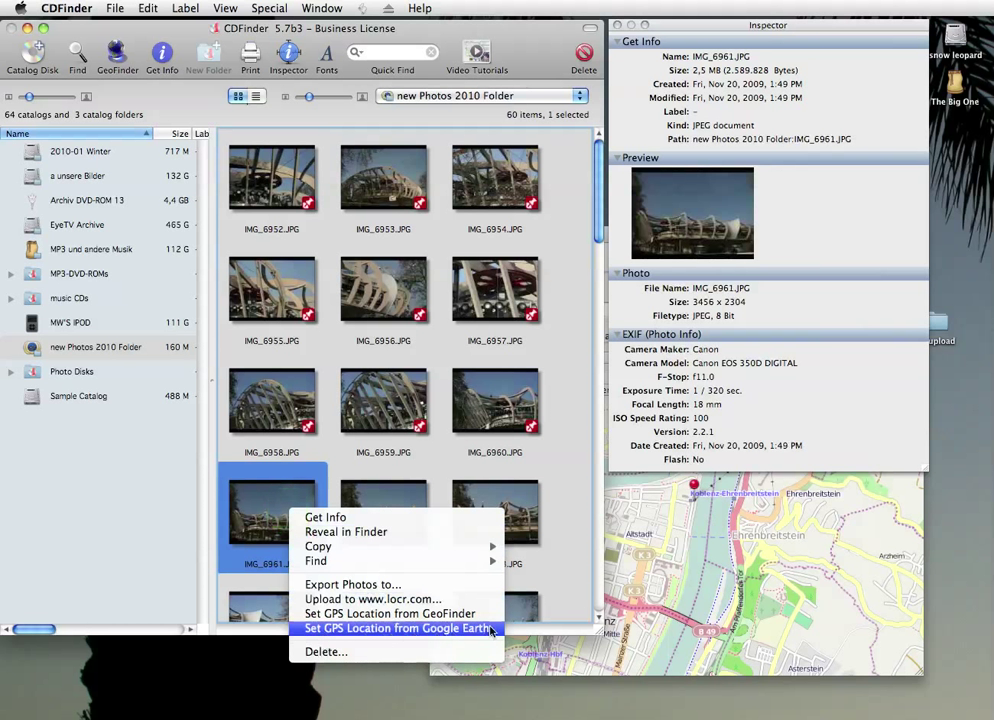
{"action": "left_click", "coordinate": [540, 515]}
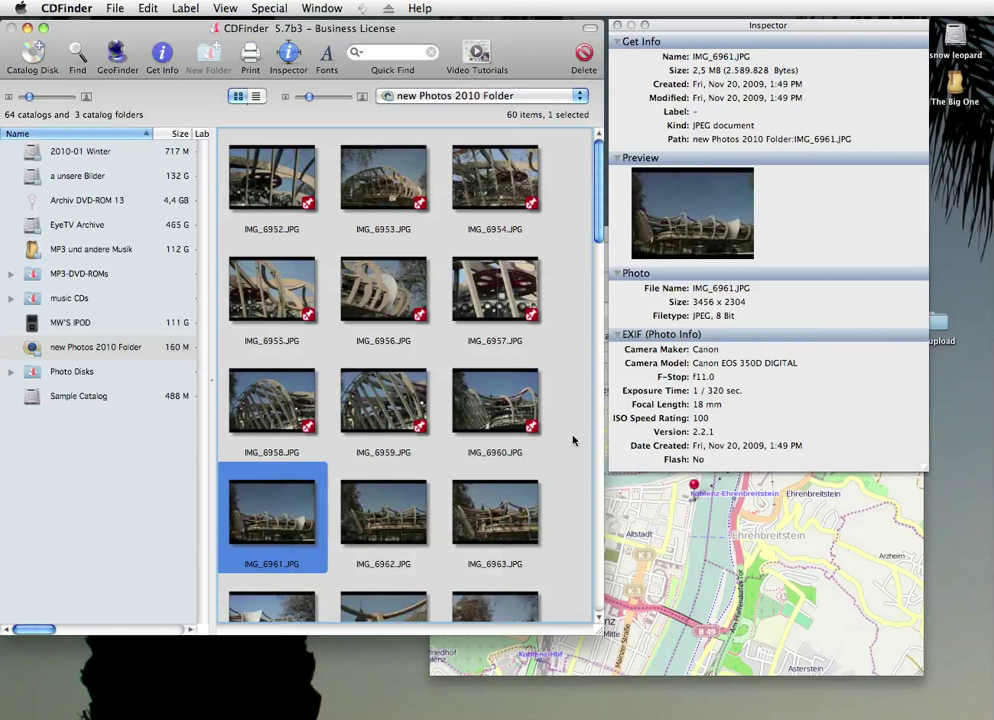
{"action": "left_click", "coordinate": [605, 485]}
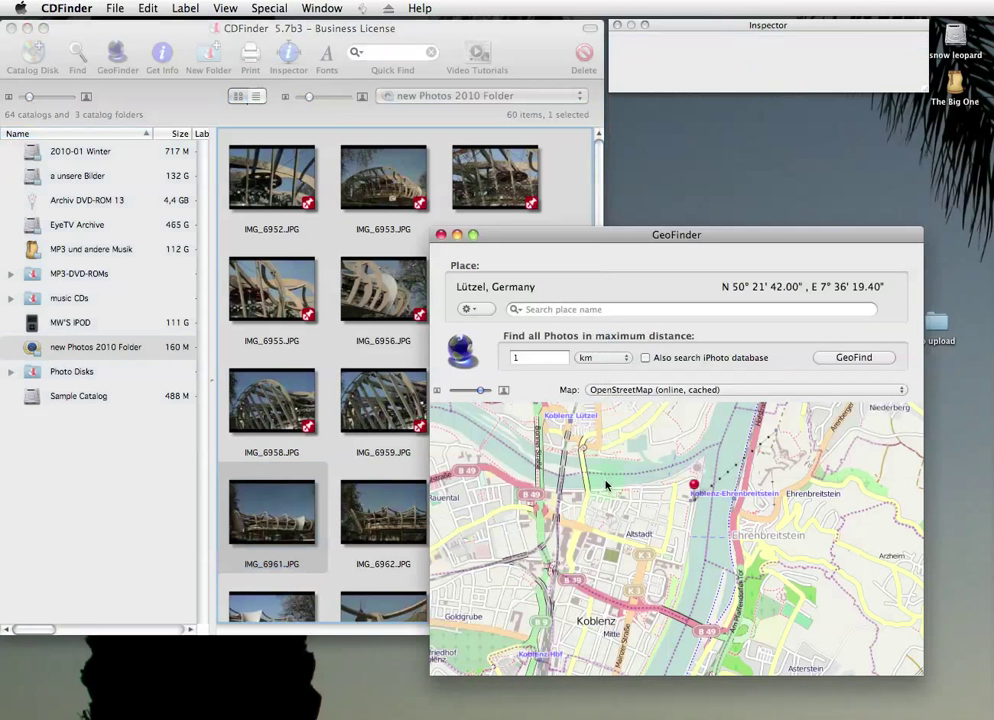
Step: Close the GeoFinder window after viewing its recent place searches, then open the CDFinder menu
{"action": "left_click", "coordinate": [516, 312]}
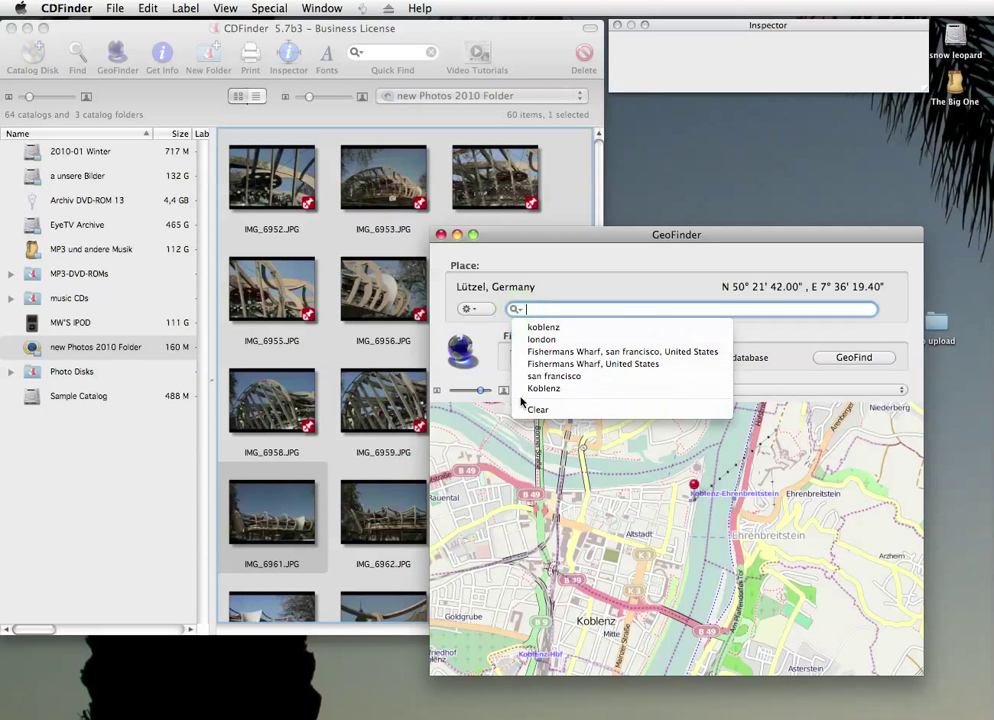
{"action": "left_click", "coordinate": [560, 308]}
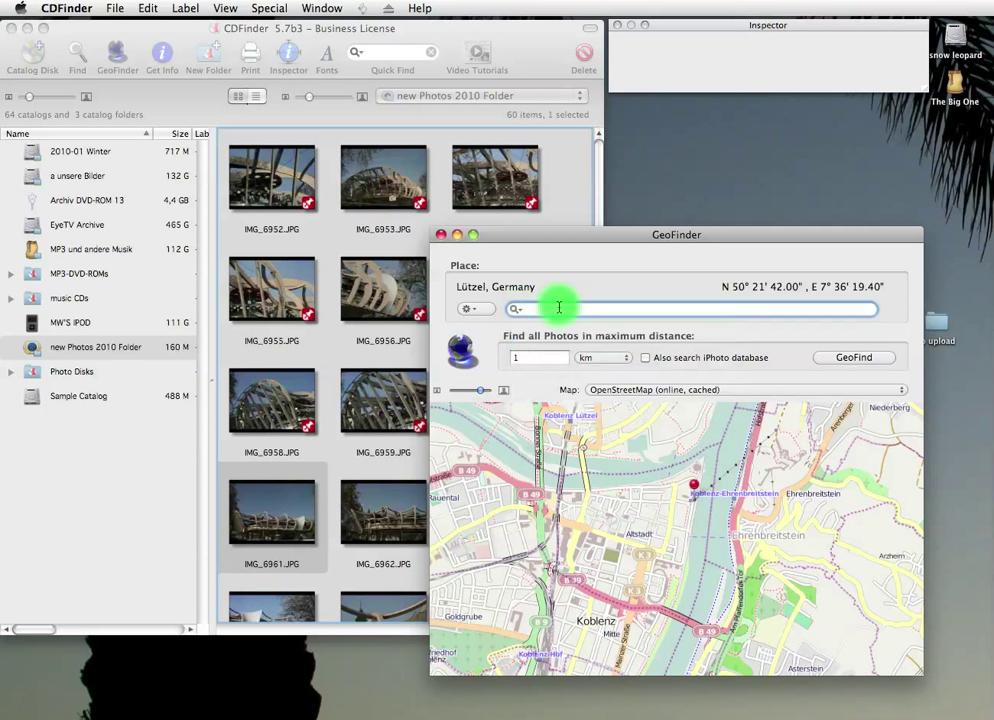
{"action": "left_click", "coordinate": [440, 236]}
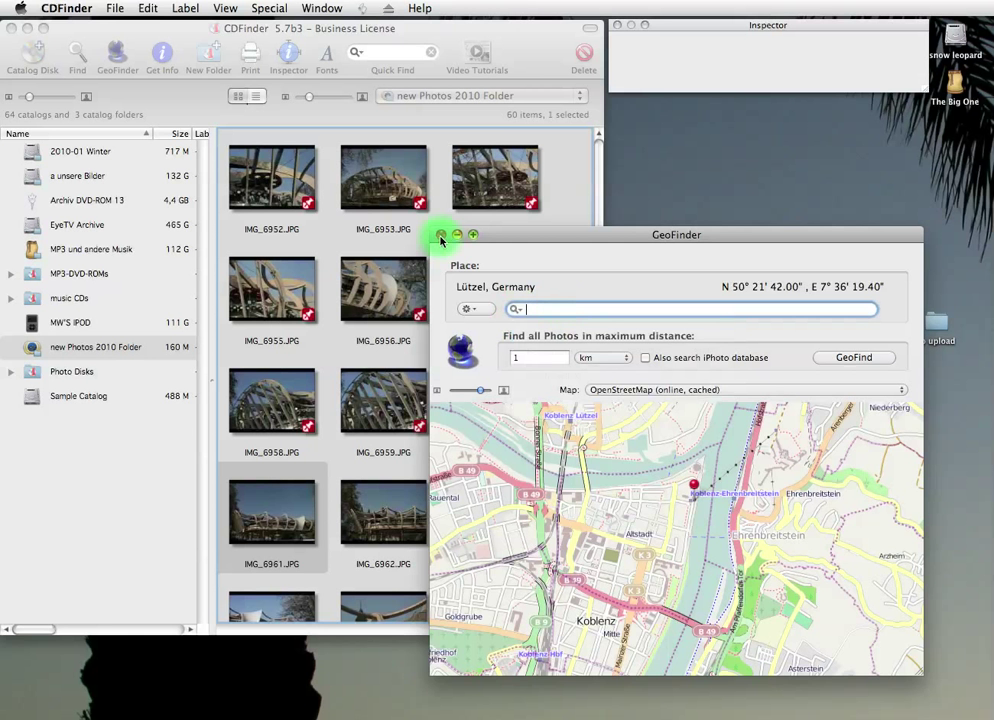
{"action": "left_click", "coordinate": [62, 8]}
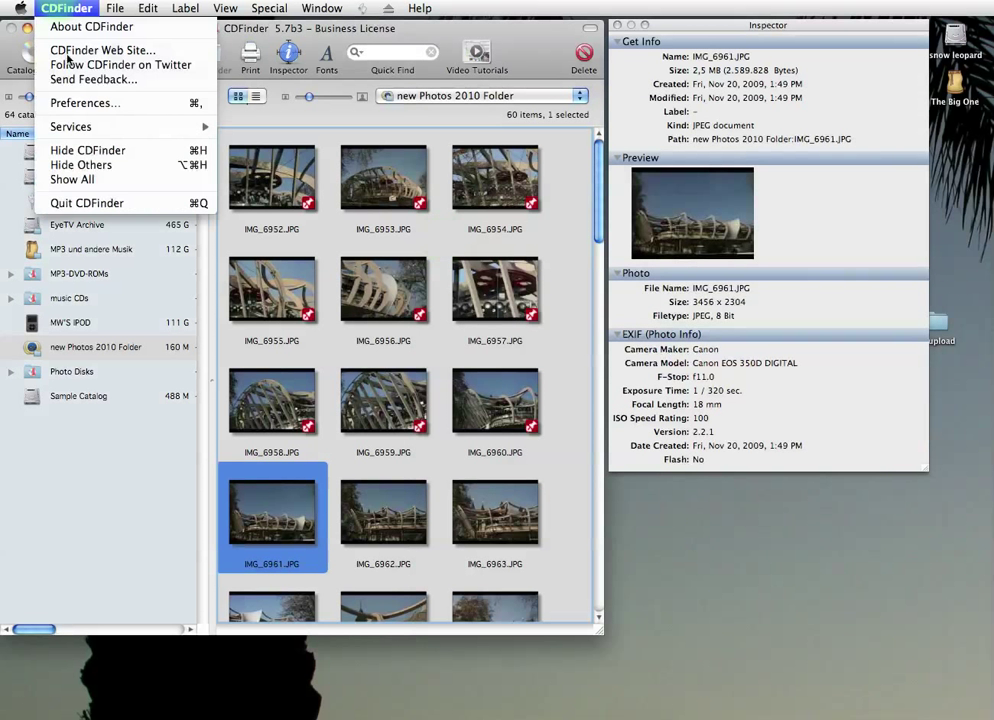
Step: Quit CDFinder, move 日本語 to the top of Language & Text, and relaunch CDFinder.app
{"action": "left_click", "coordinate": [115, 203]}
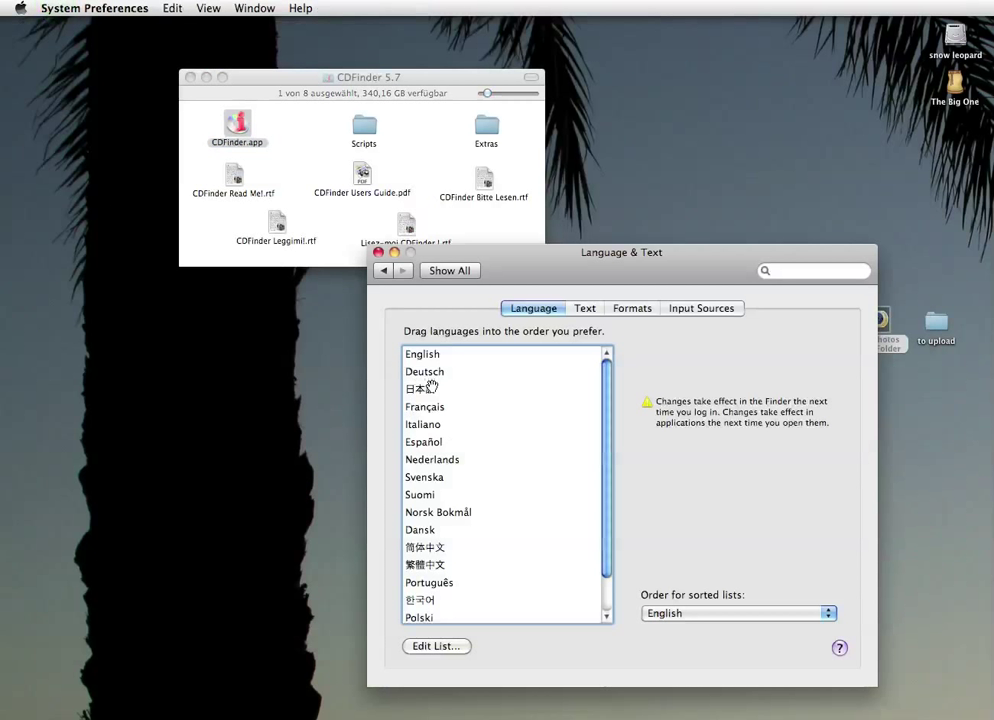
{"action": "left_click_drag", "start_coordinate": [433, 388], "coordinate": [433, 360]}
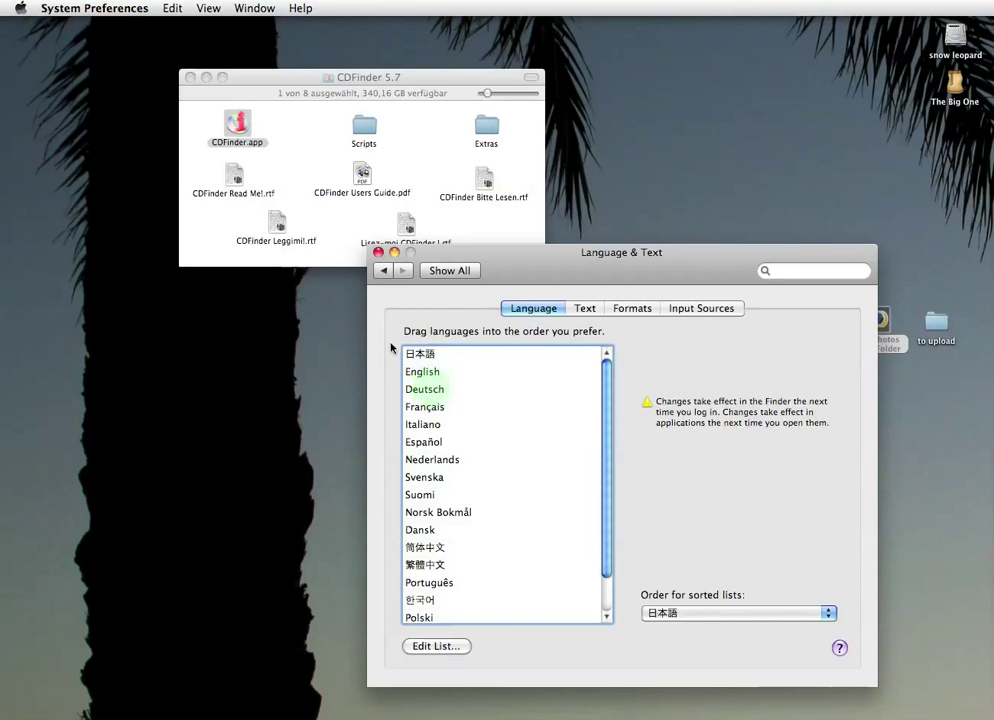
{"action": "left_click", "coordinate": [332, 331]}
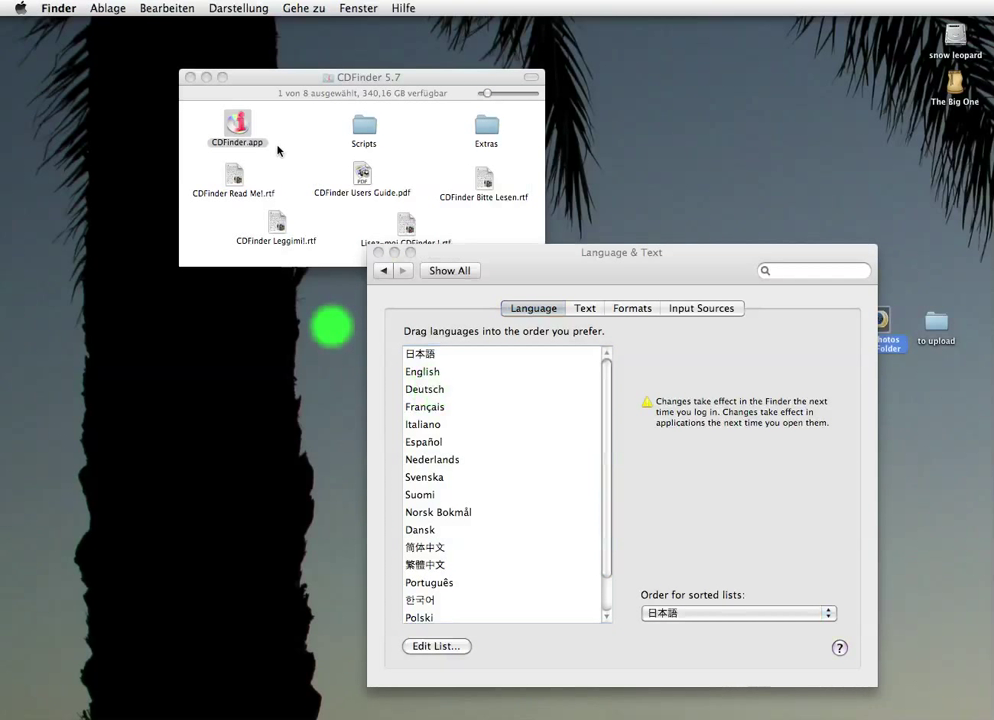
{"action": "double_click", "coordinate": [244, 126]}
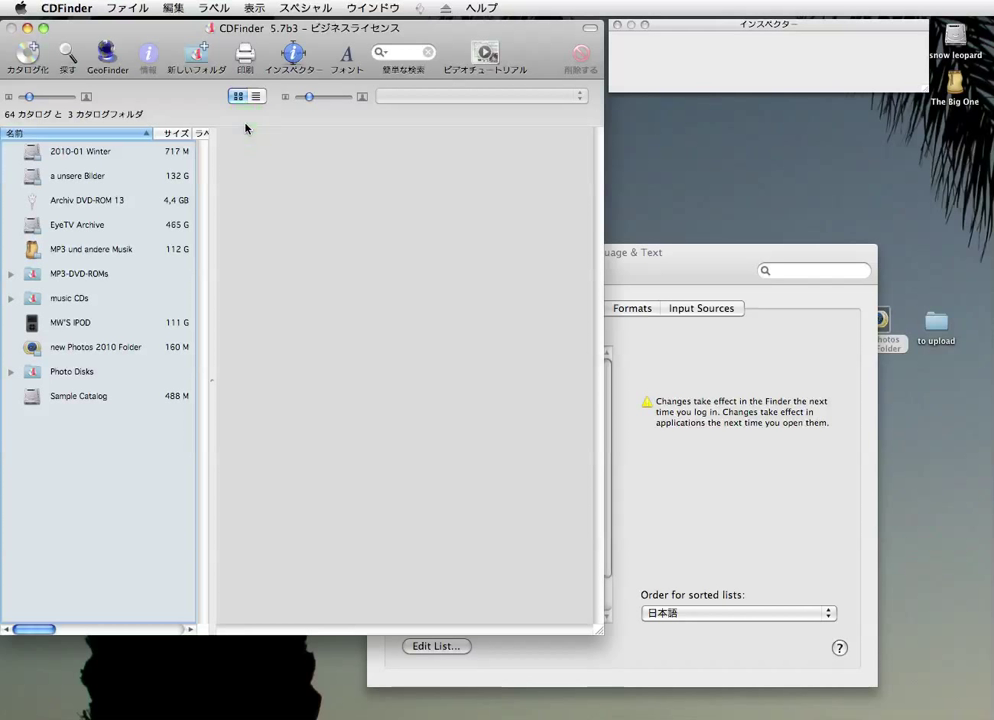
Step: View the MP3 und andere Musik and 2010-01 Winter catalogs in Japanese, then quit CDFinder
{"action": "left_click", "coordinate": [62, 252]}
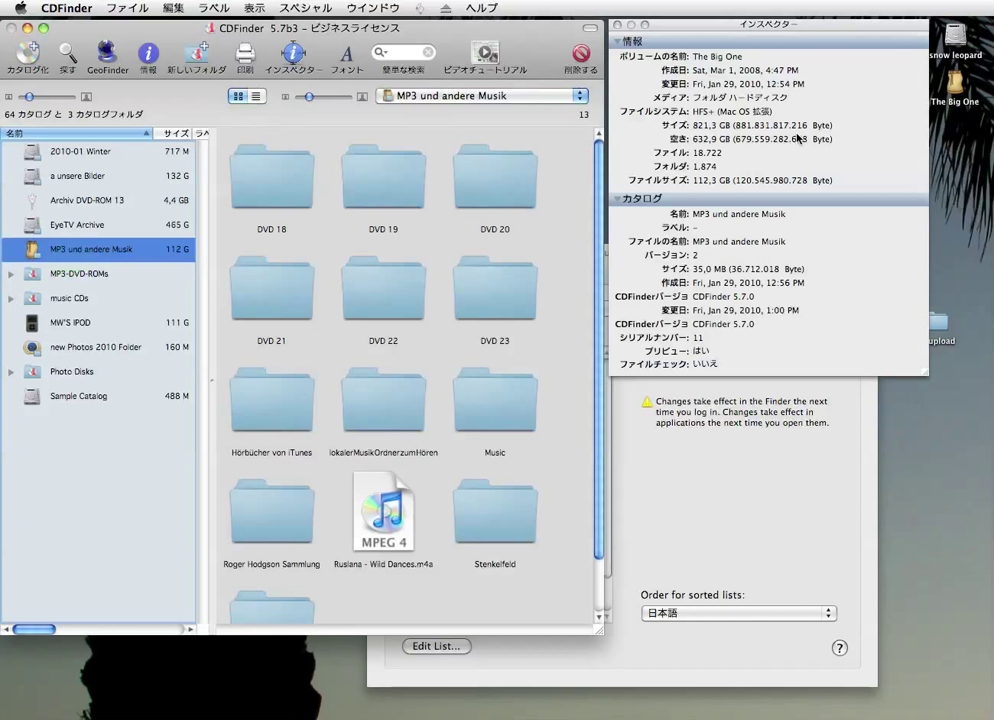
{"action": "left_click", "coordinate": [105, 158]}
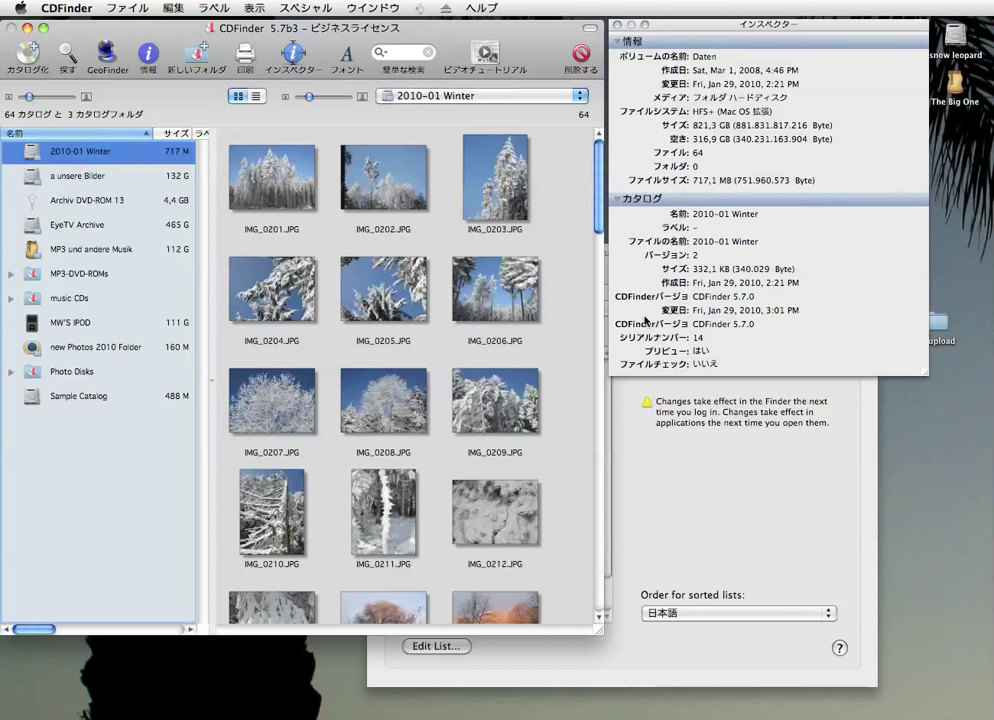
{"action": "left_click", "coordinate": [66, 8]}
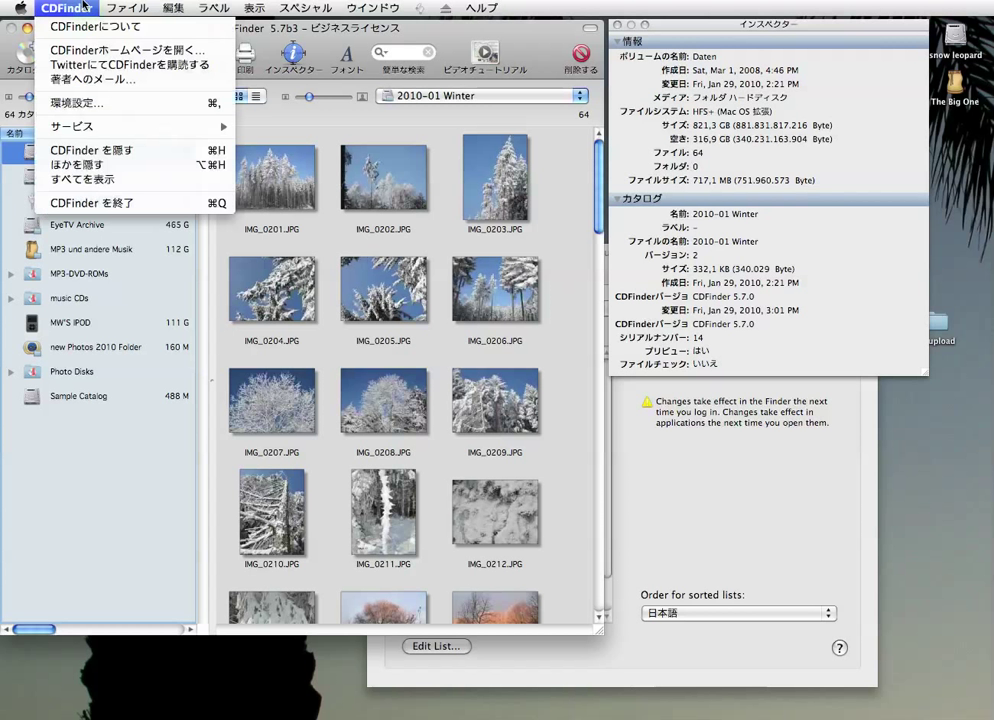
{"action": "left_click", "coordinate": [97, 206]}
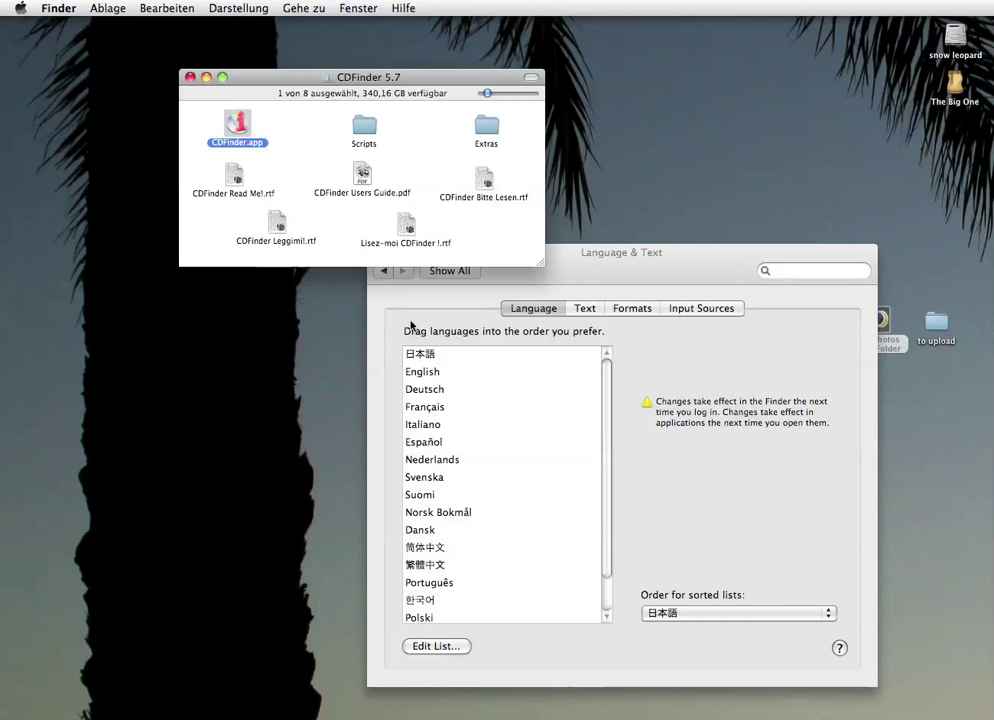
Step: Move 日本語 below English and Deutsch, quit System Preferences, and relaunch CDFinder in English
{"action": "left_click", "coordinate": [418, 392]}
{"action": "left_click_drag", "start_coordinate": [420, 353], "coordinate": [422, 394]}
{"action": "key", "text": "super+q"}
{"action": "double_click", "coordinate": [229, 133]}
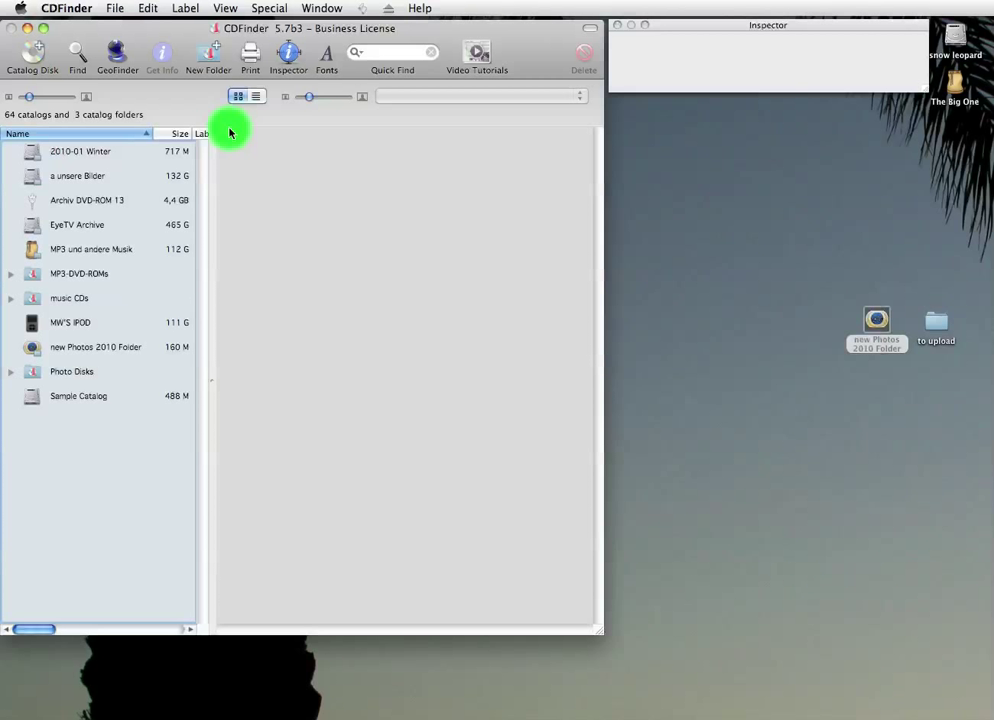
Step: Copy the preview image of photo IMG_0201 from the 2010-01 Winter catalog
{"action": "left_click", "coordinate": [68, 157]}
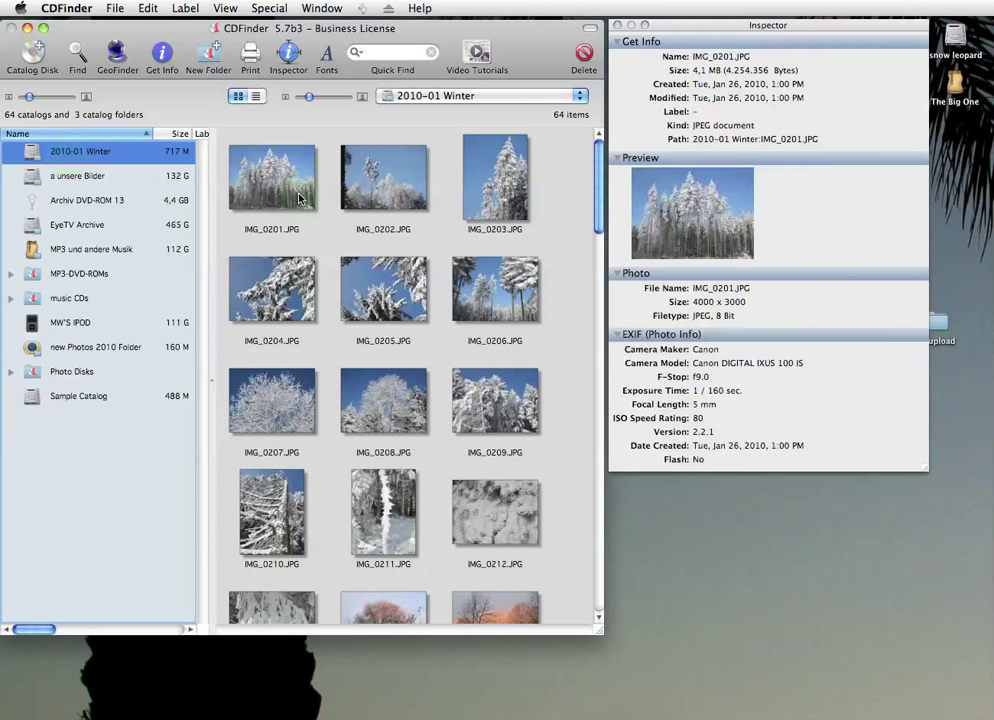
{"action": "left_click", "coordinate": [298, 198]}
{"action": "right_click", "coordinate": [284, 187]}
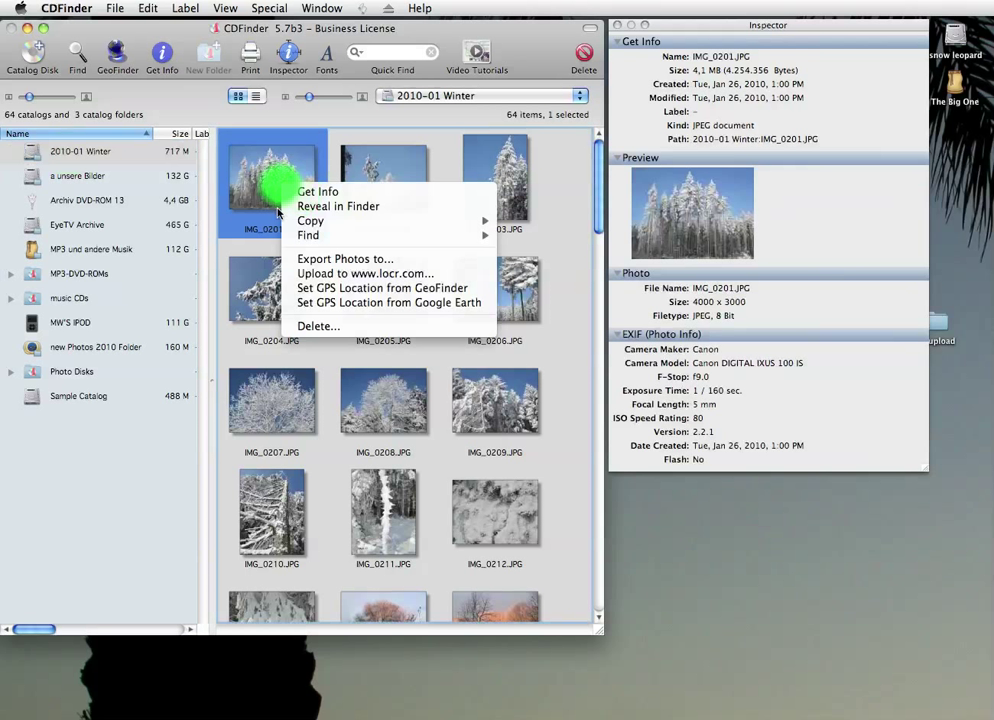
{"action": "mouse_move", "coordinate": [310, 221]}
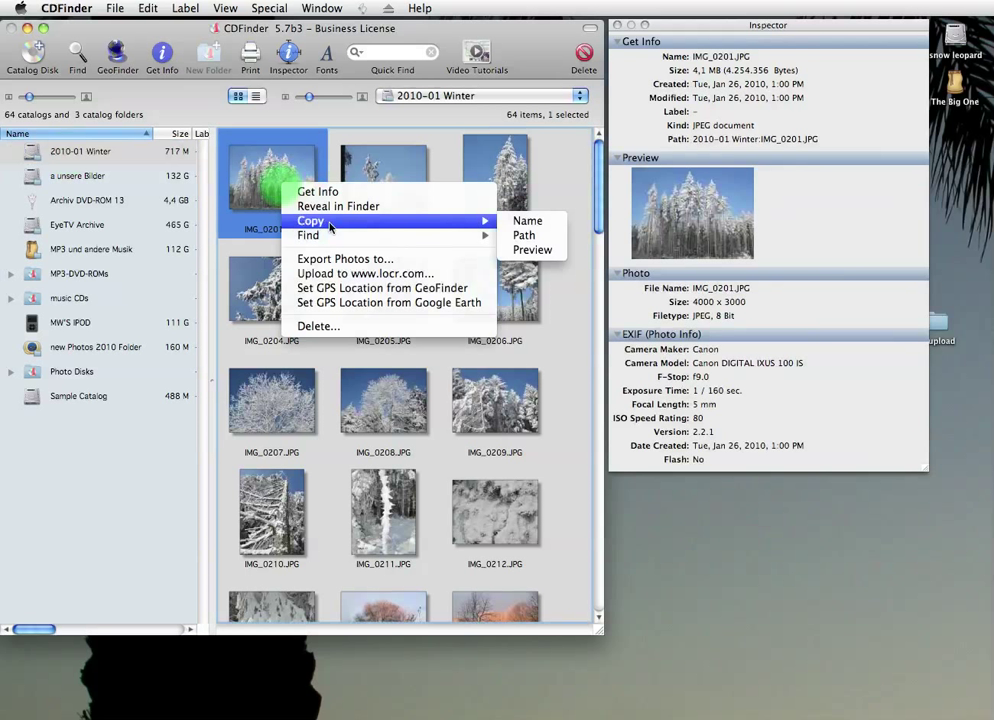
{"action": "left_click", "coordinate": [527, 252]}
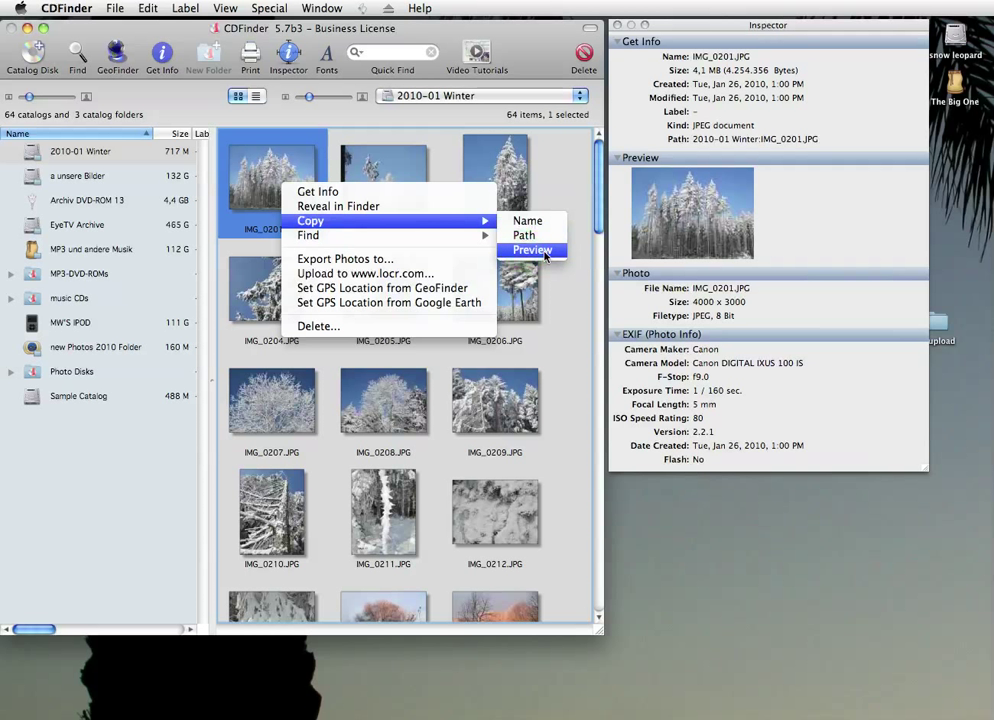
Step: Open the Get Info dialog for the 2010-01 Winter catalog
{"action": "left_click", "coordinate": [80, 151]}
{"action": "left_click", "coordinate": [80, 151]}
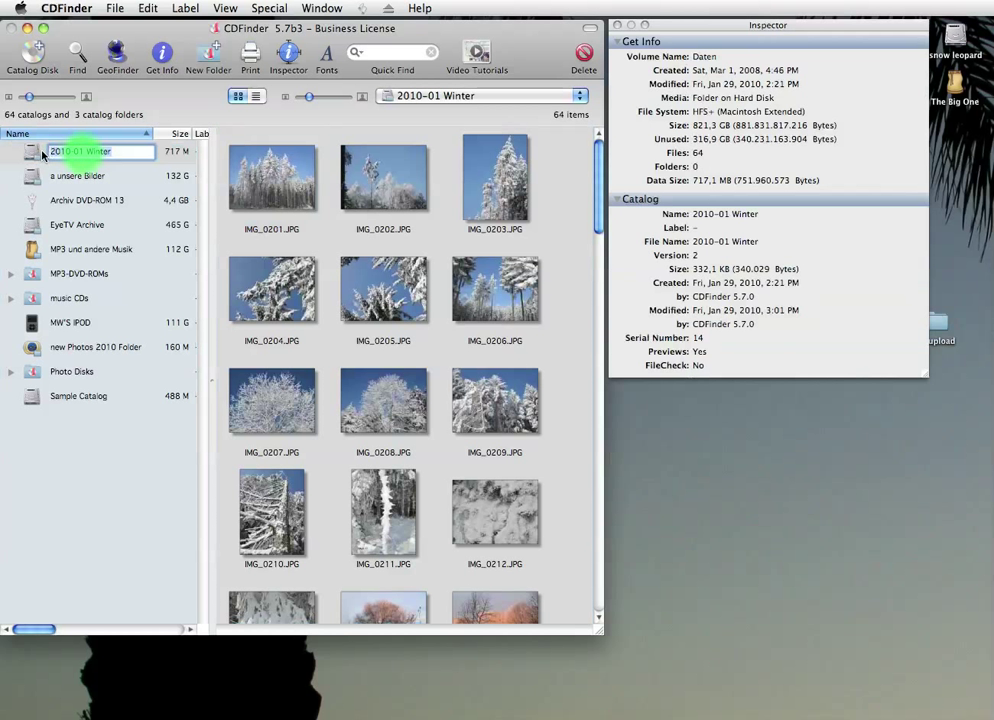
{"action": "left_click", "coordinate": [35, 152]}
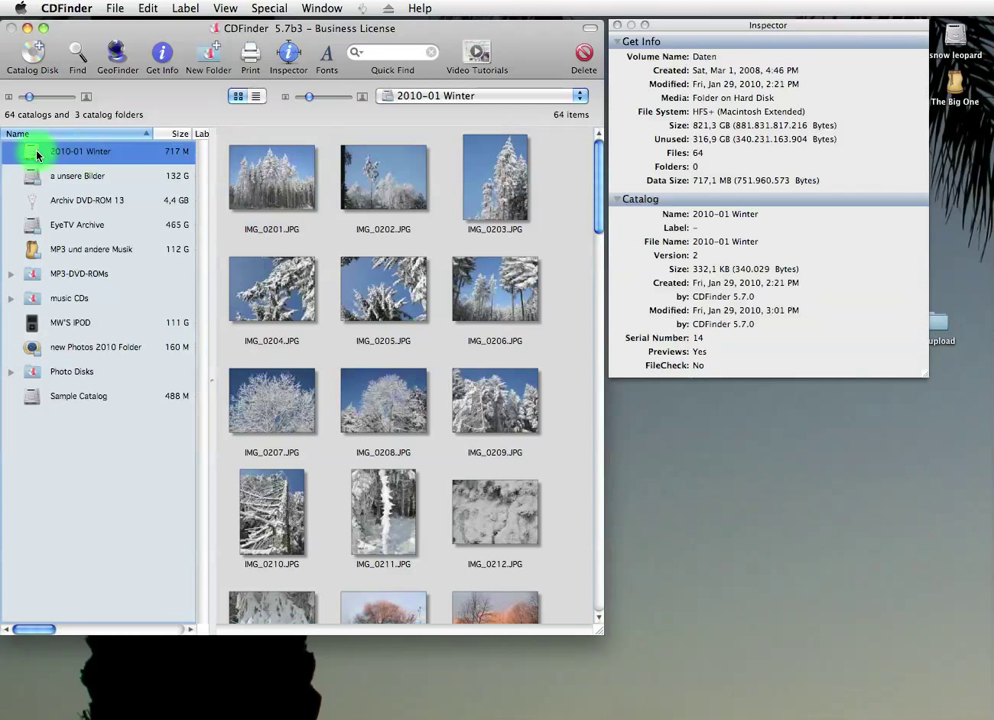
{"action": "left_click", "coordinate": [157, 63]}
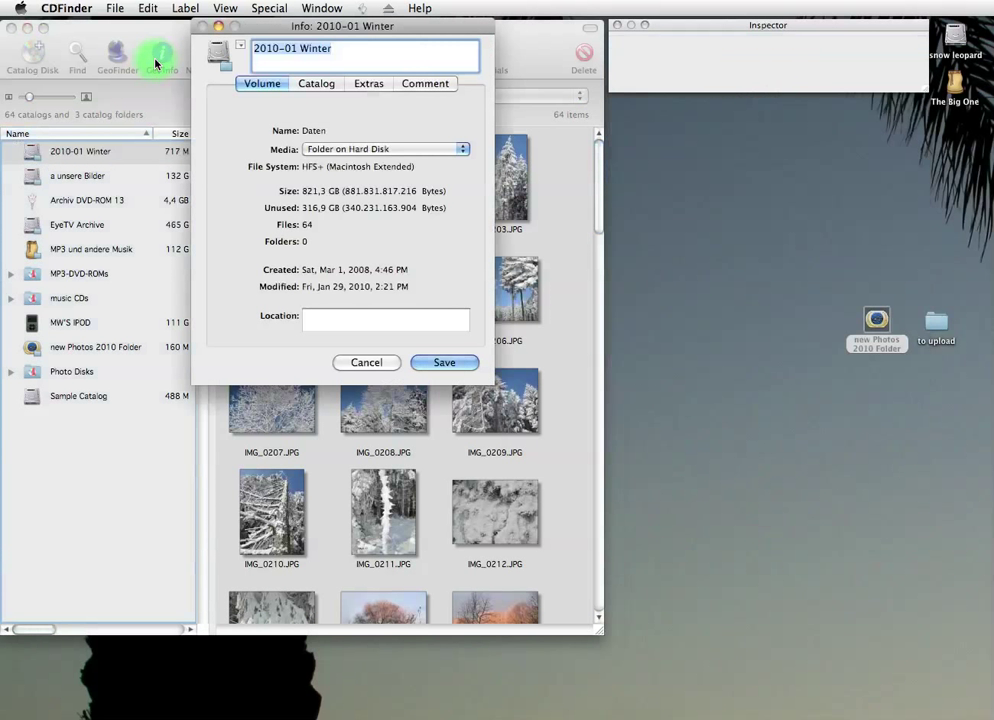
Step: Paste the copied IMG_0201 snow photo as the 2010-01 Winter catalog icon and save
{"action": "left_click", "coordinate": [238, 48]}
{"action": "left_click_drag", "start_coordinate": [238, 48], "coordinate": [246, 70]}
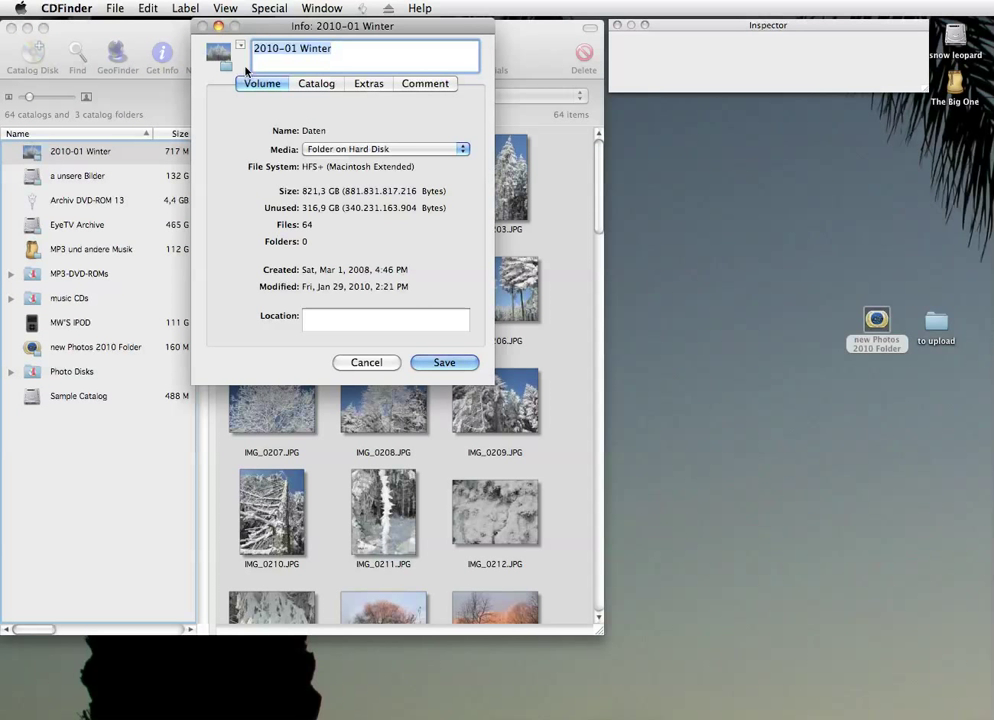
{"action": "left_click", "coordinate": [460, 362]}
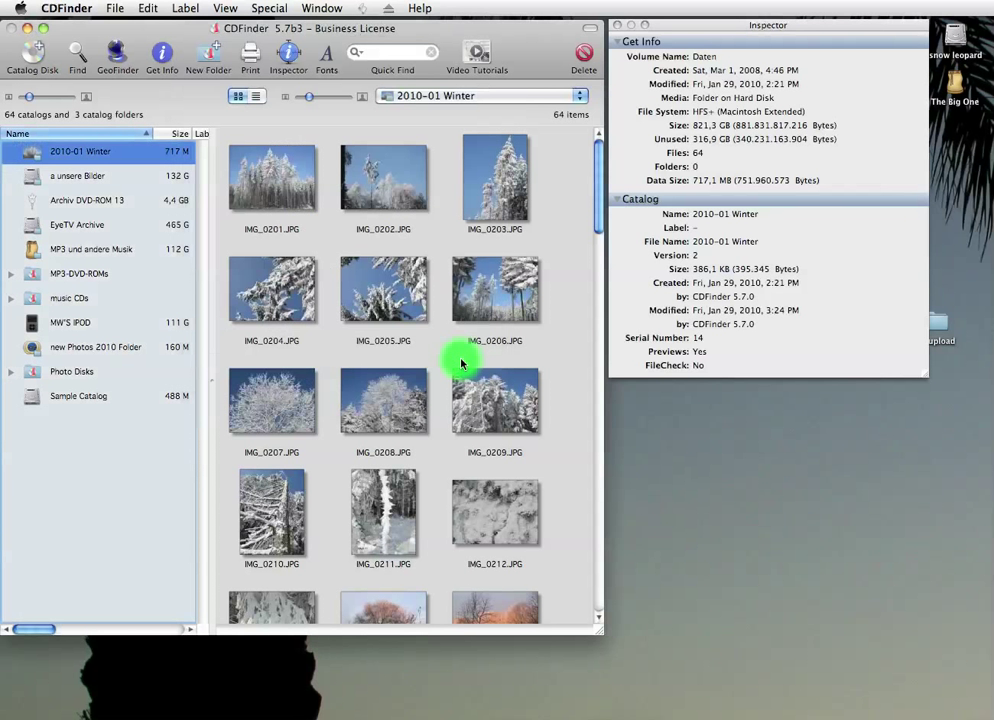